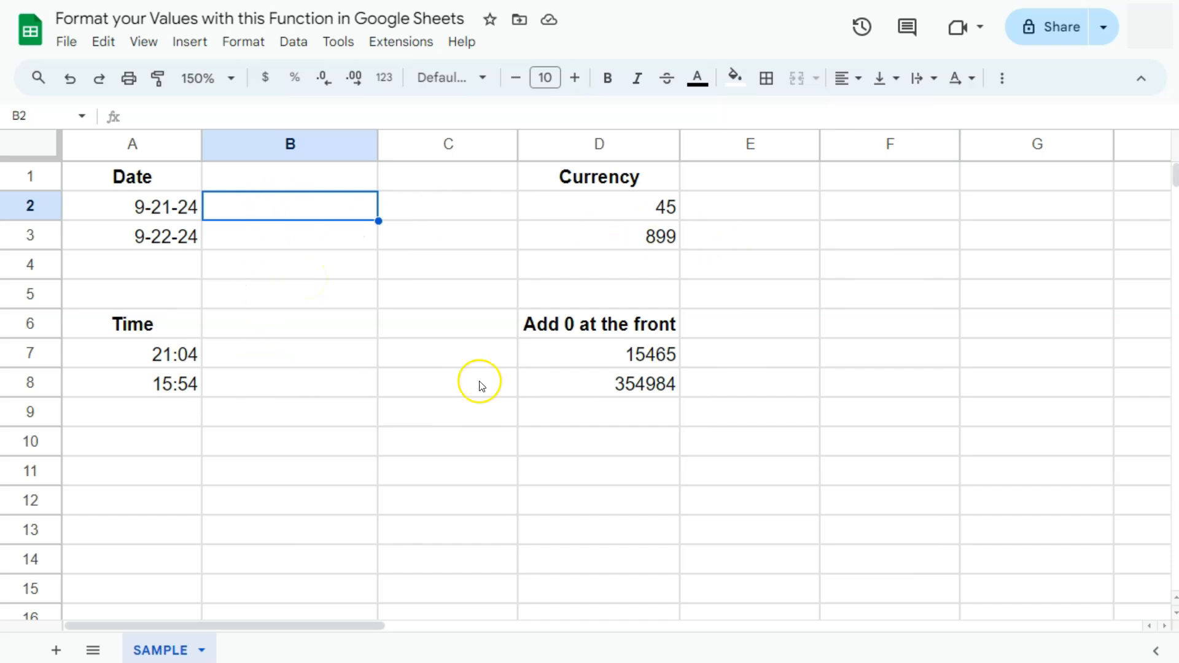
{"action": "double_click", "coordinate": [166, 203]}
{"action": "left_click", "coordinate": [302, 260]}
{"action": "double_click", "coordinate": [184, 234]}
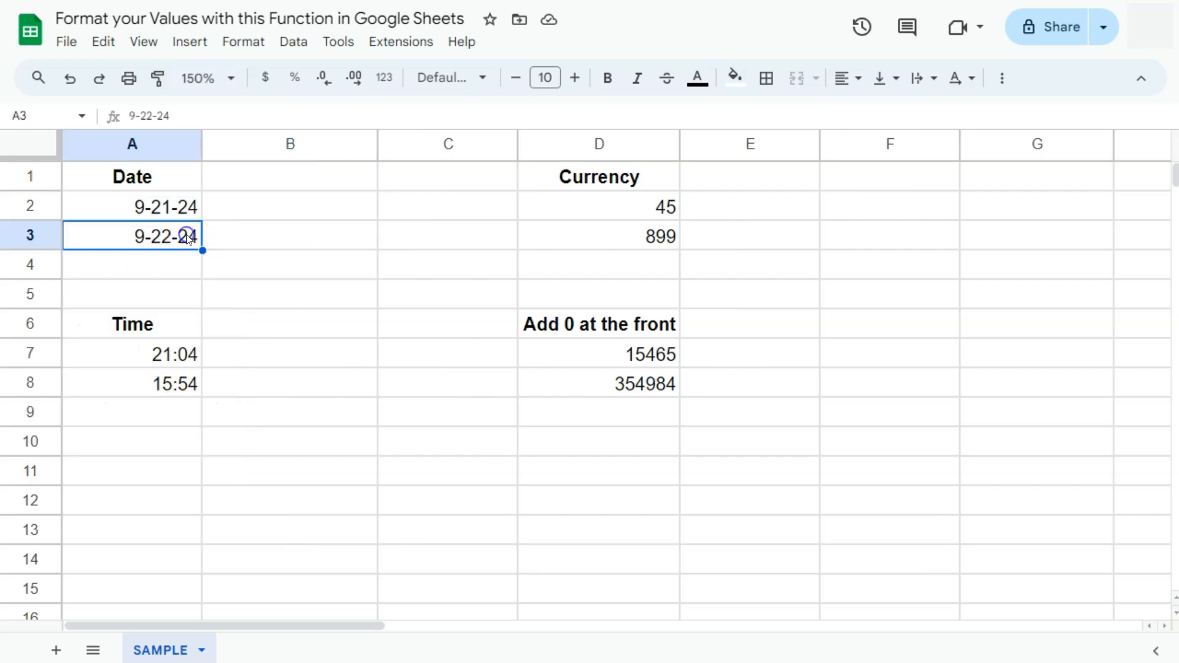
{"action": "left_click", "coordinate": [278, 232]}
- Start a TEXT formula in cell B2 with A2 as the number argument, ready for the format argument
{"action": "left_click", "coordinate": [276, 210]}
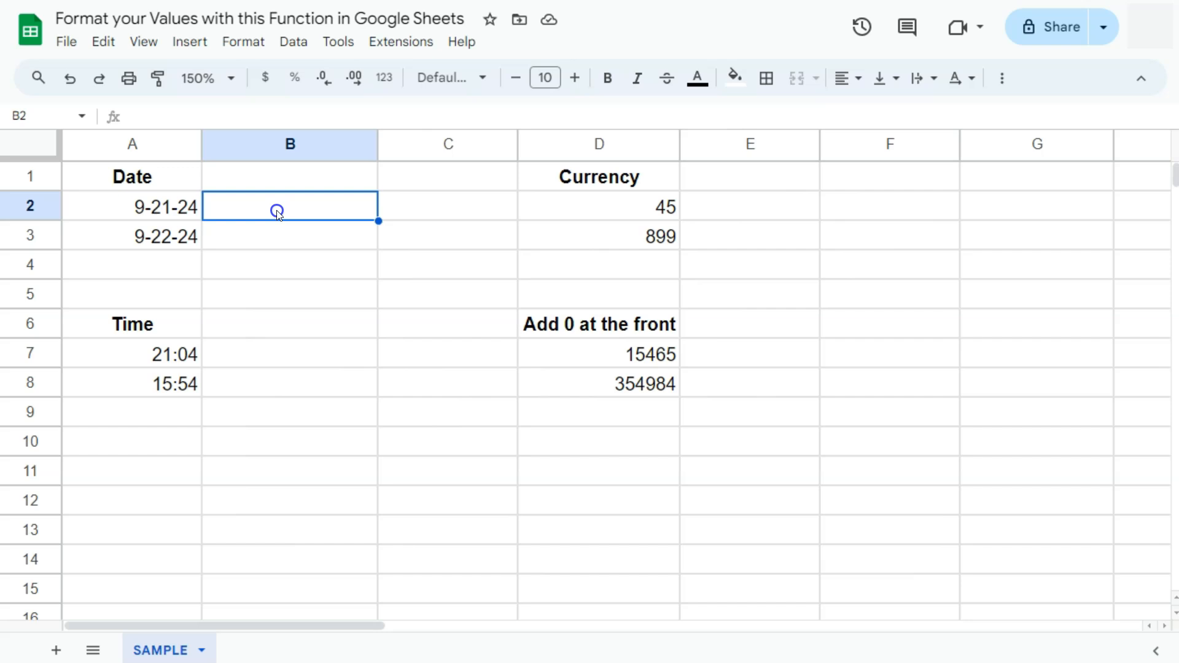
{"action": "type", "text": "="}
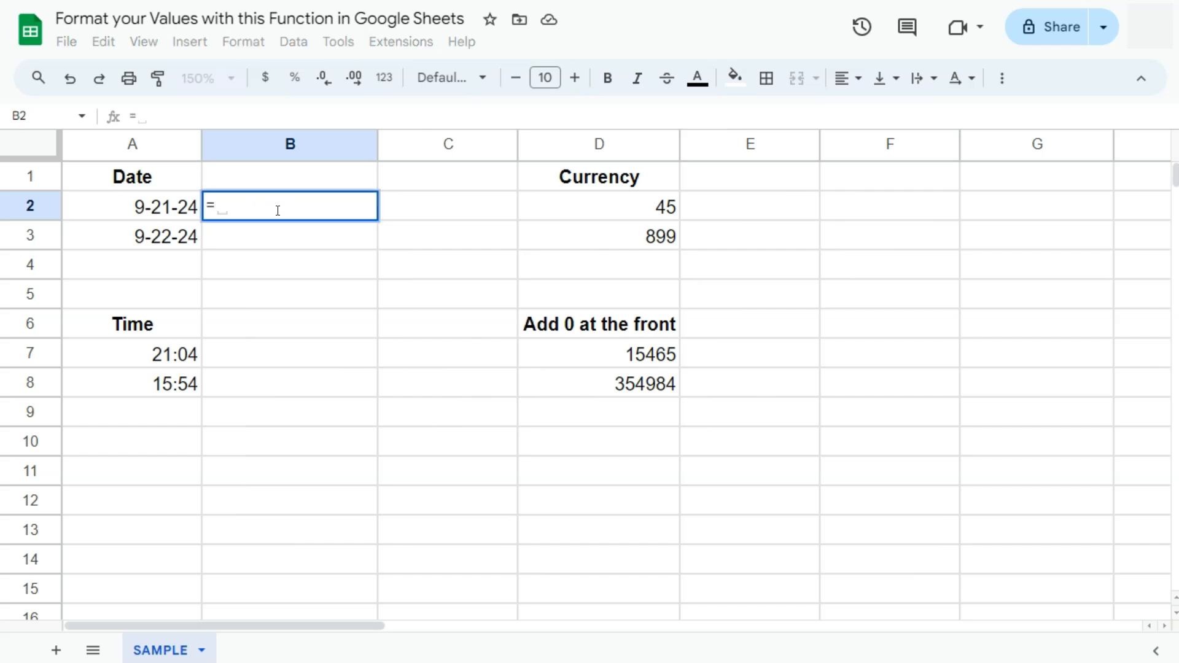
{"action": "type", "text": "text"}
{"action": "left_click", "coordinate": [271, 245]}
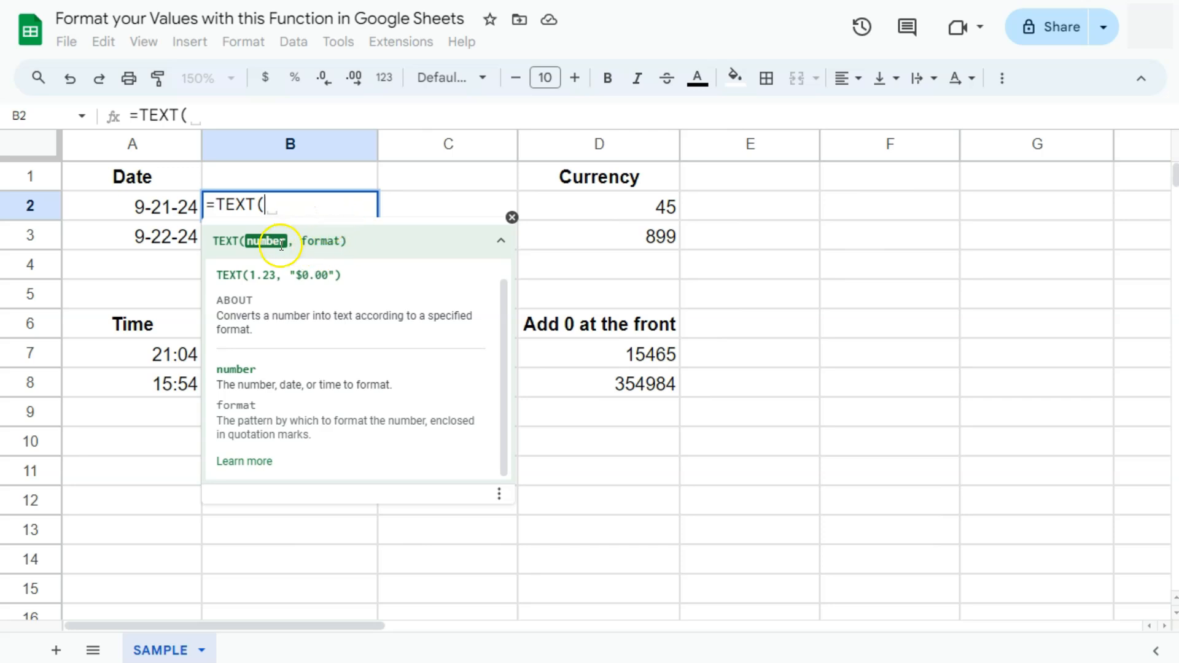
{"action": "left_click", "coordinate": [157, 211]}
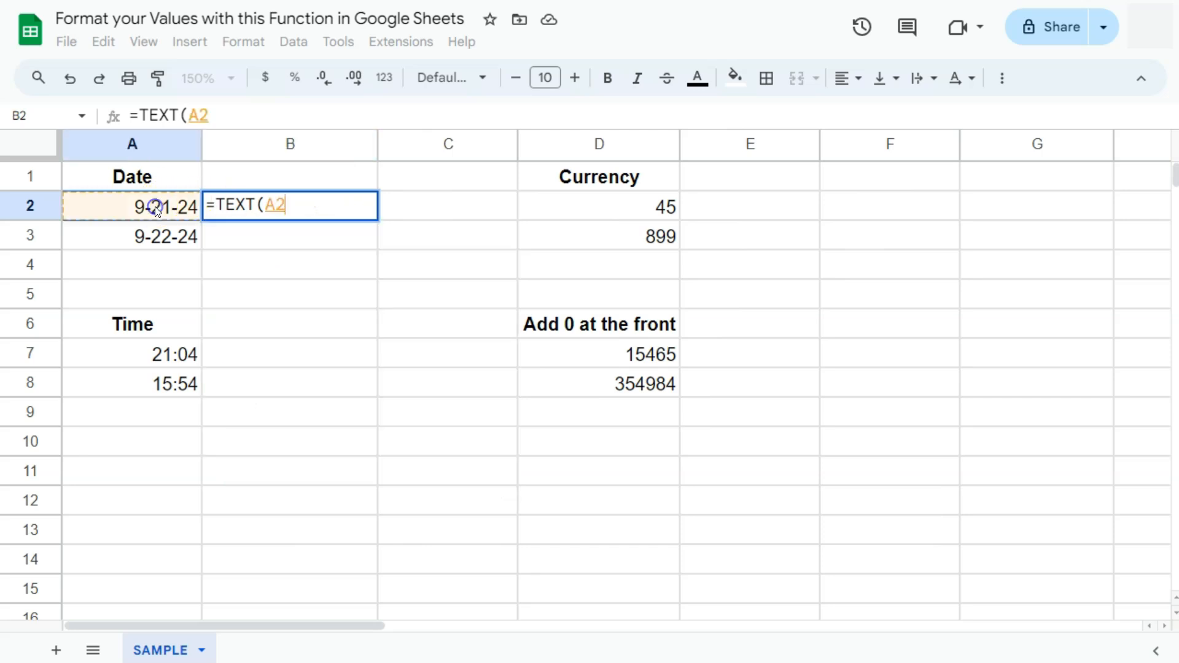
{"action": "type", "text": ","}
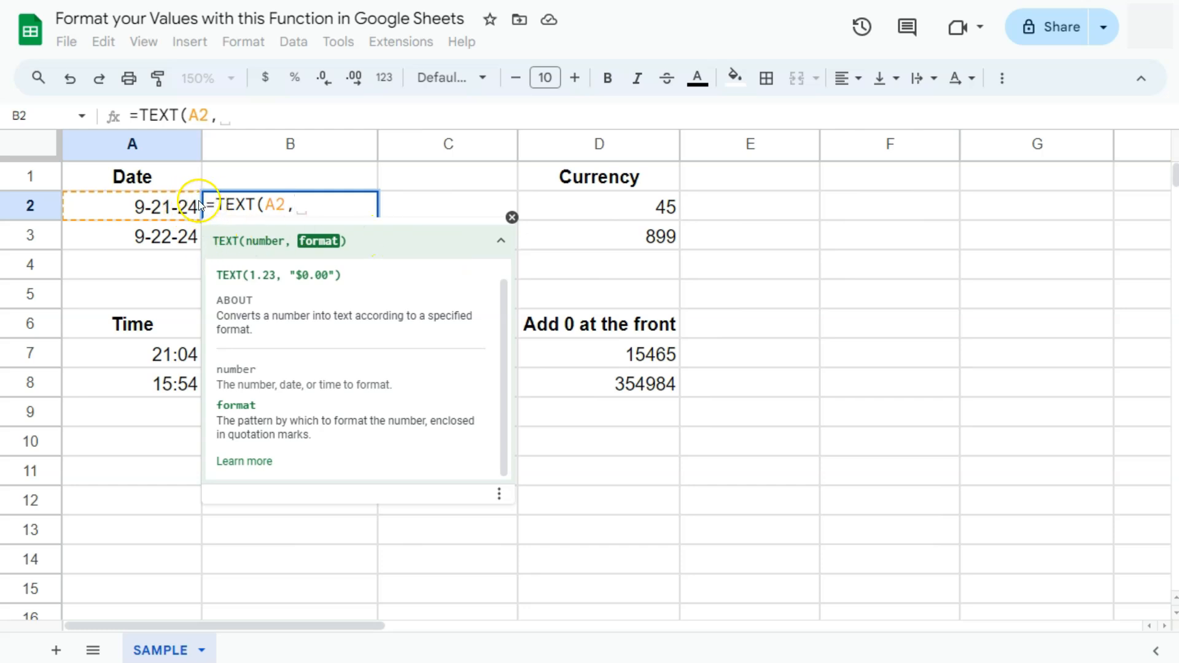
- Read the help article on the TEXT function, including its syntax, notes and supported date and time patterns, and close it
{"action": "left_click", "coordinate": [242, 462]}
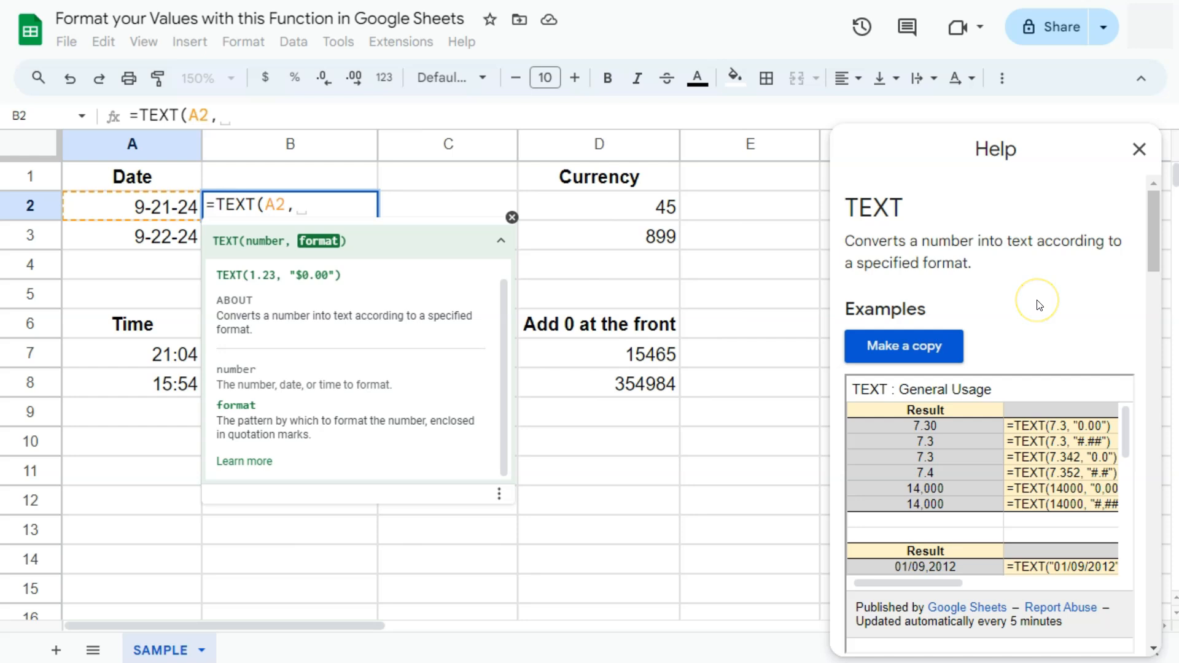
{"action": "scroll", "coordinate": [1043, 313], "scroll_direction": "down", "scroll_amount": 5}
{"action": "scroll", "coordinate": [984, 508], "scroll_direction": "down", "scroll_amount": 3}
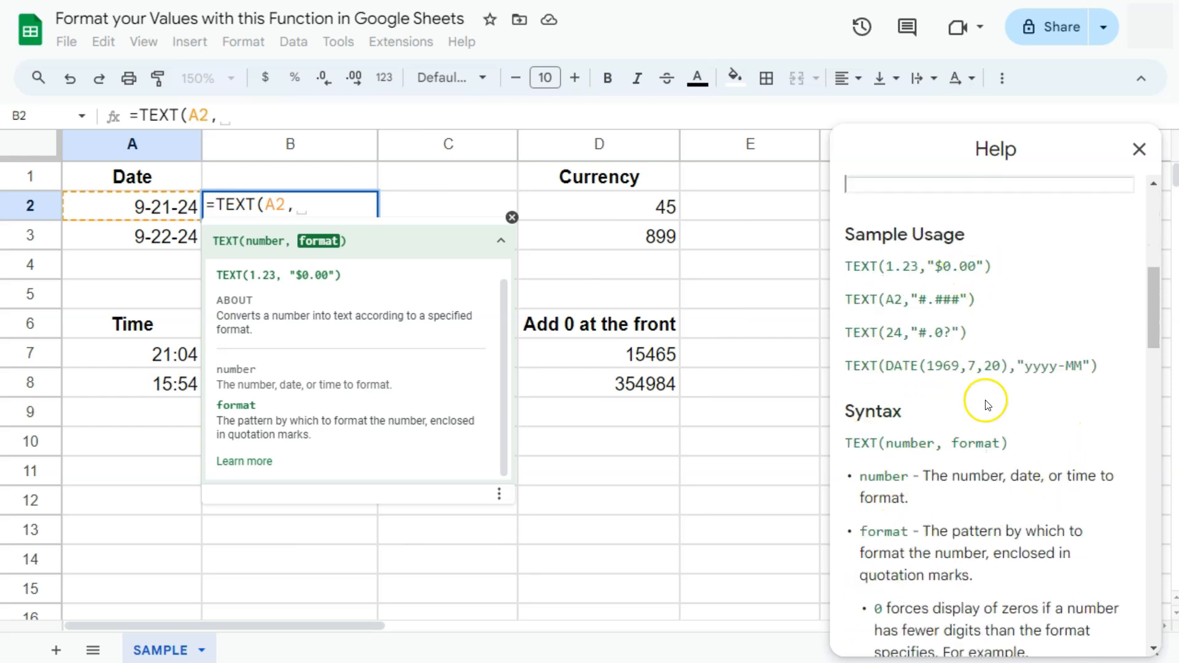
{"action": "scroll", "coordinate": [962, 434], "scroll_direction": "down", "scroll_amount": 3}
{"action": "scroll", "coordinate": [974, 393], "scroll_direction": "down", "scroll_amount": 5}
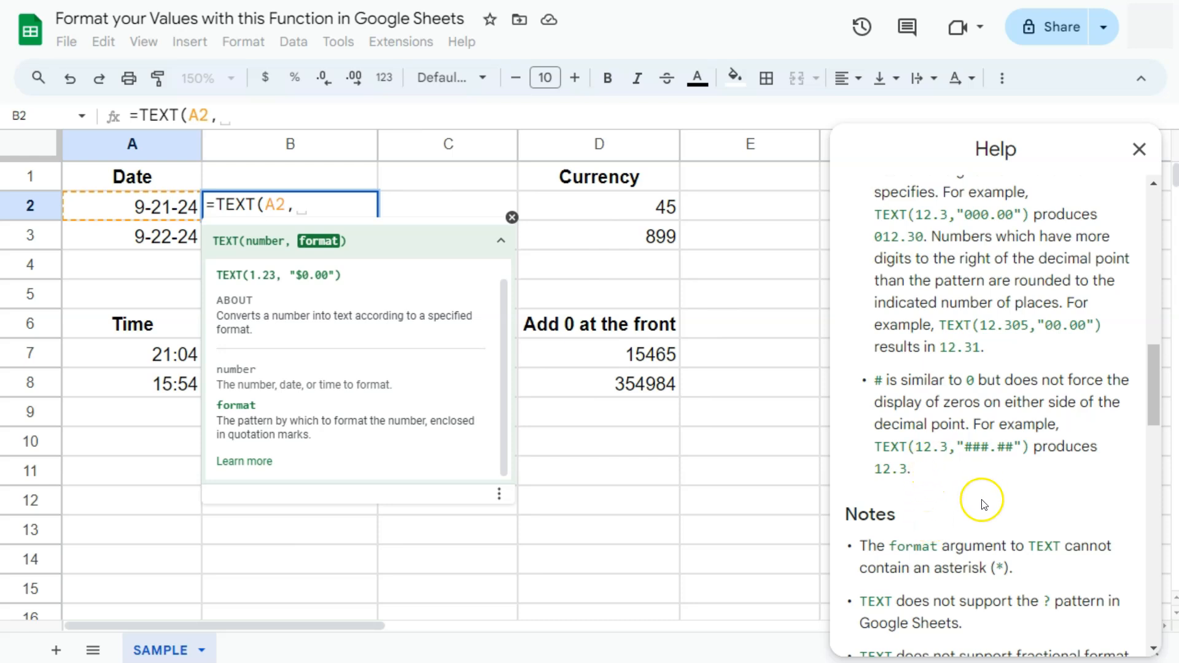
{"action": "scroll", "coordinate": [923, 359], "scroll_direction": "down", "scroll_amount": 3}
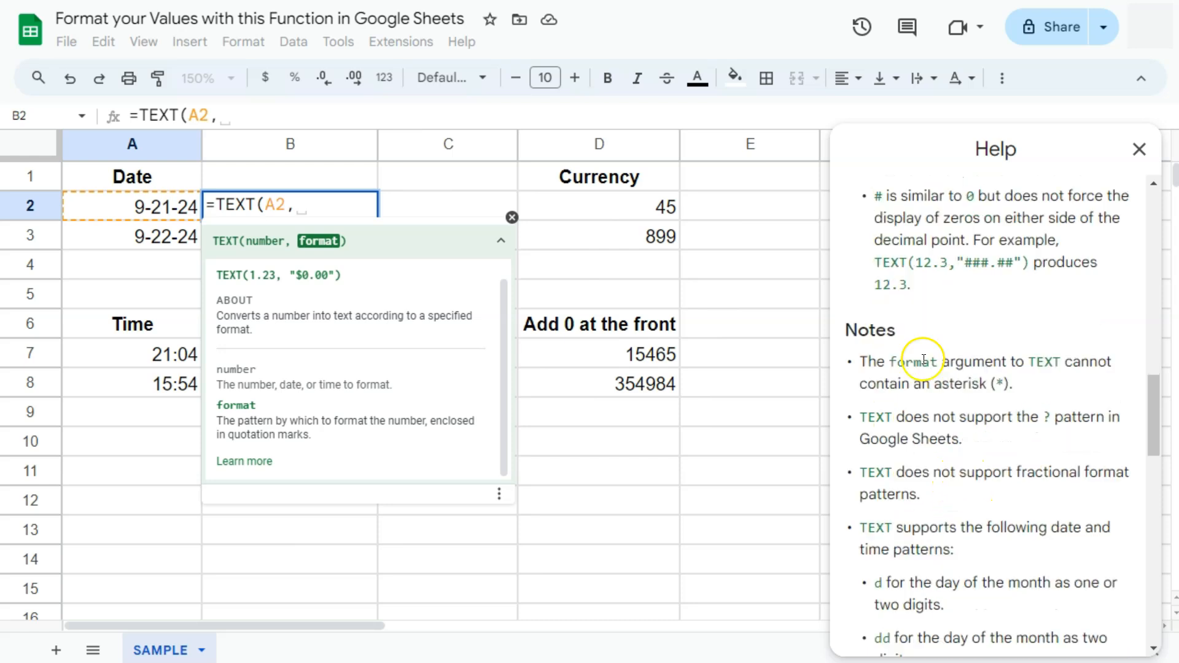
{"action": "scroll", "coordinate": [974, 390], "scroll_direction": "down", "scroll_amount": 7}
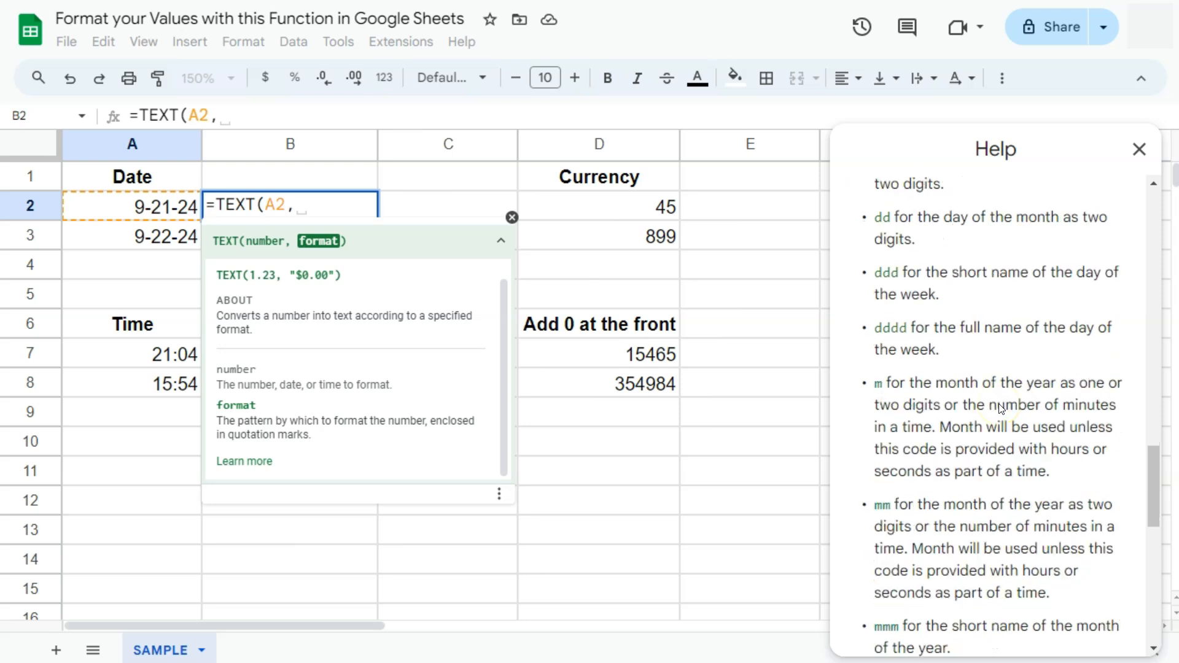
{"action": "scroll", "coordinate": [989, 322], "scroll_direction": "up", "scroll_amount": 3}
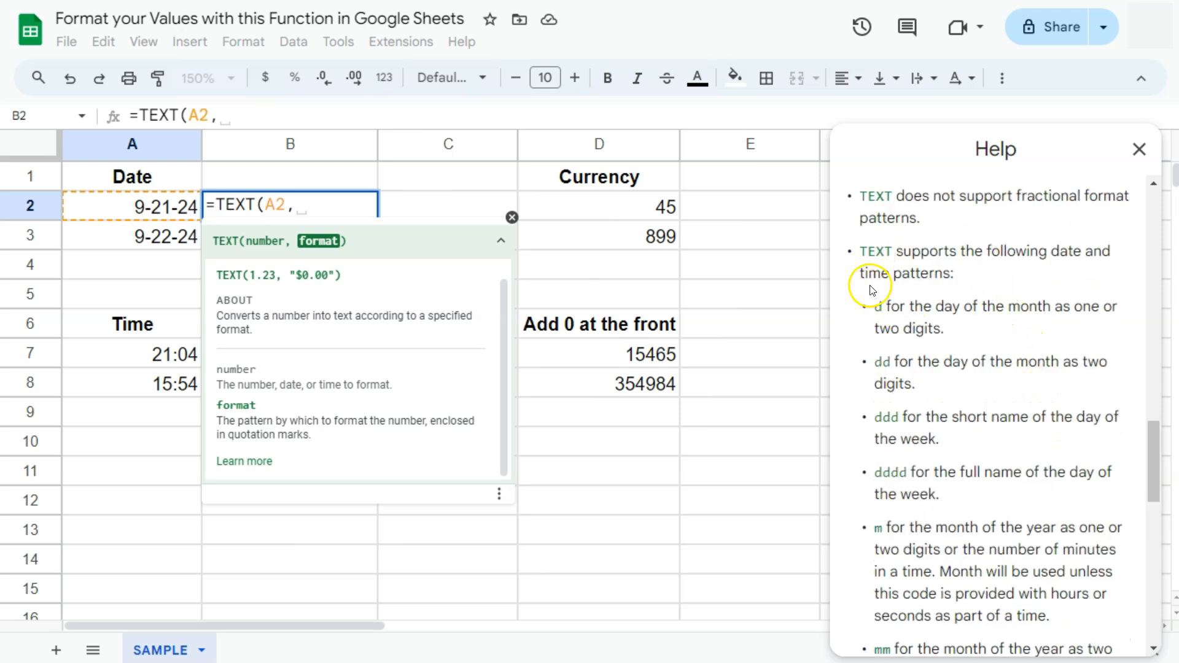
{"action": "left_click", "coordinate": [1140, 150]}
- Complete the B2 formula with the date format "dd/mmm/yyy" so it reads =TEXT(A2,"dd/mmm/yyy")
{"action": "left_click", "coordinate": [309, 203]}
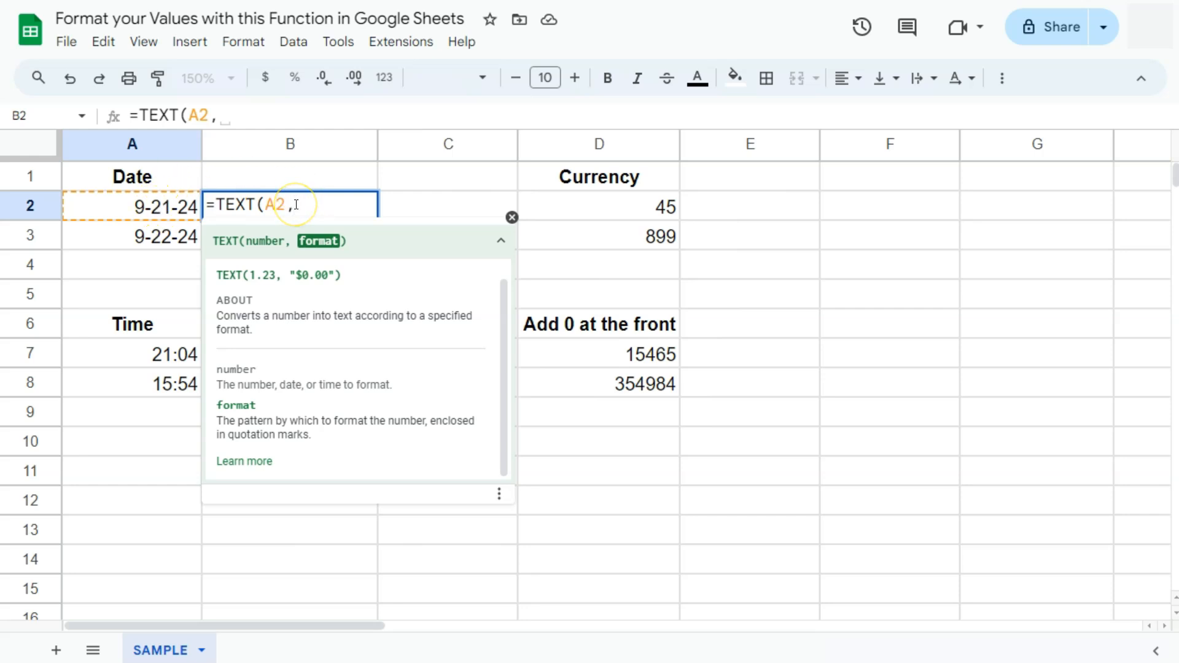
{"action": "type", "text": "\""}
{"action": "left_click", "coordinate": [296, 201]}
{"action": "left_click", "coordinate": [174, 212]}
{"action": "type", "text": "dd"}
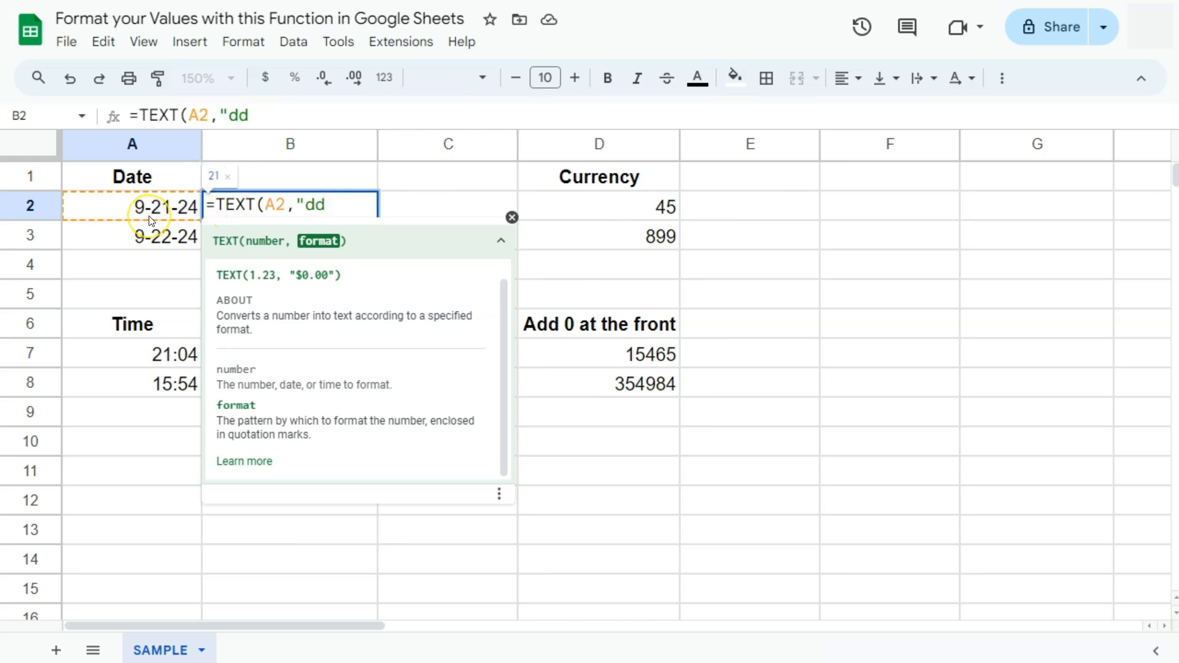
{"action": "type", "text": "/mm"}
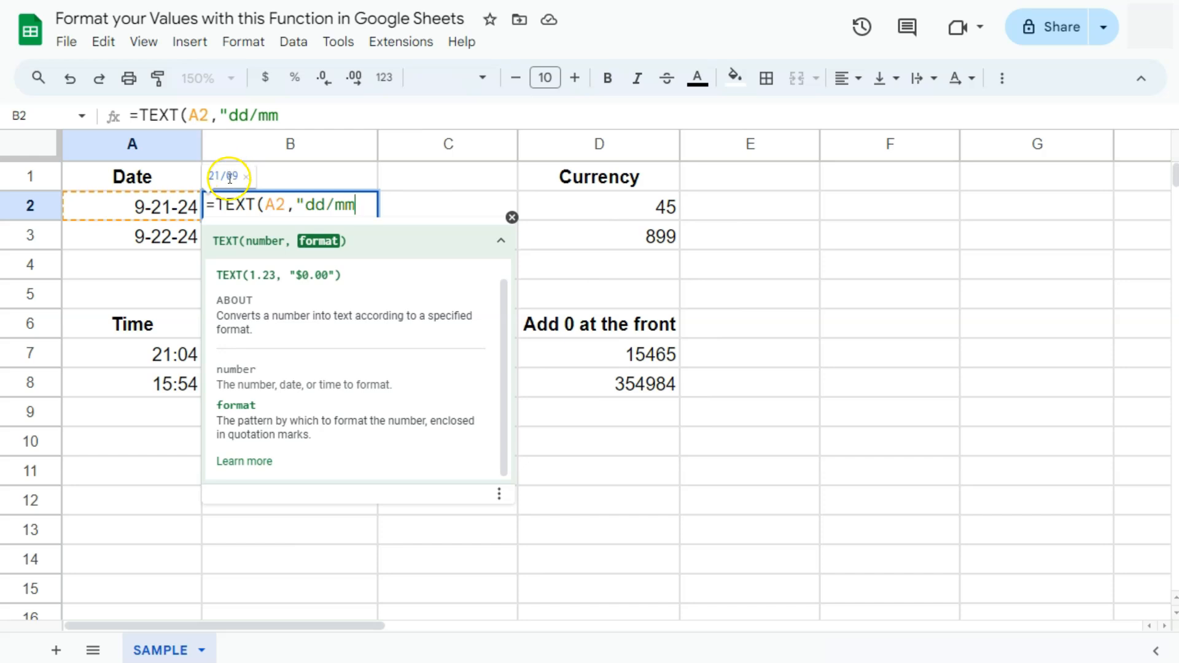
{"action": "type", "text": "mm"}
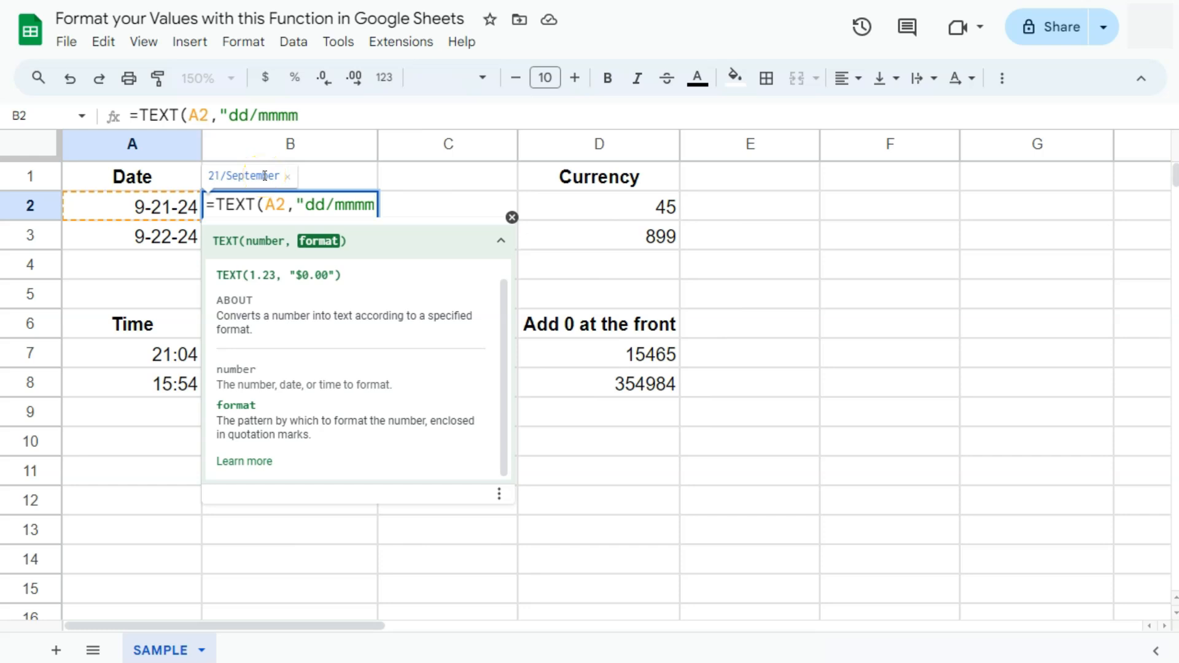
{"action": "key", "text": "BackSpace"}
{"action": "type", "text": "/"}
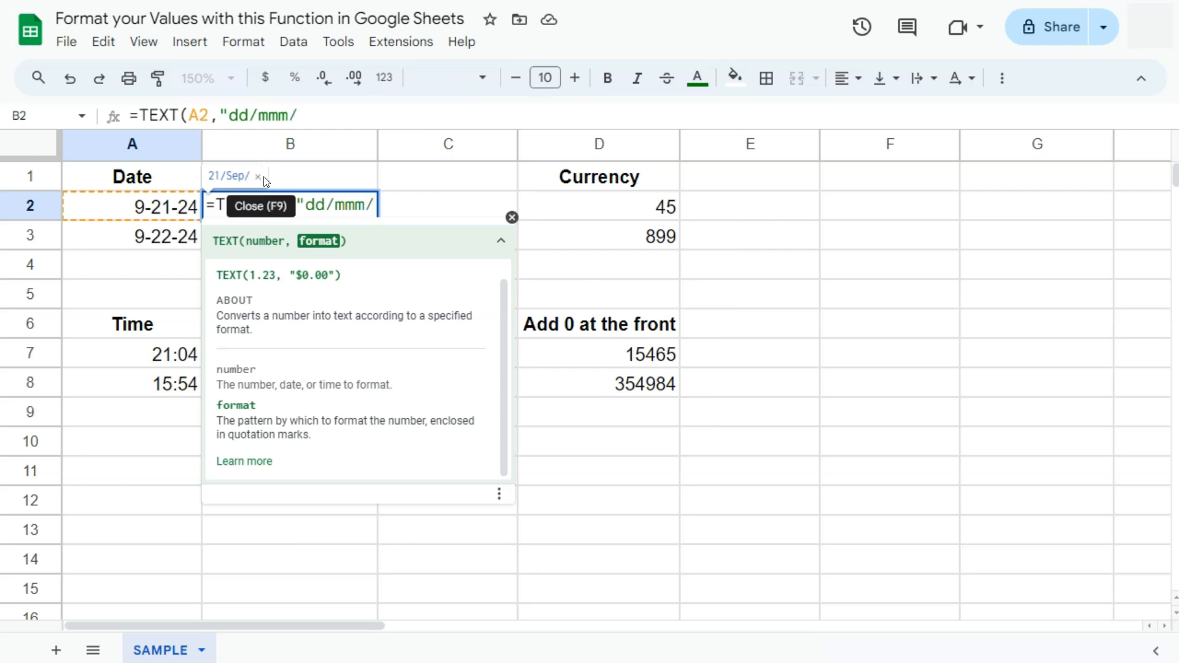
{"action": "type", "text": "yy"}
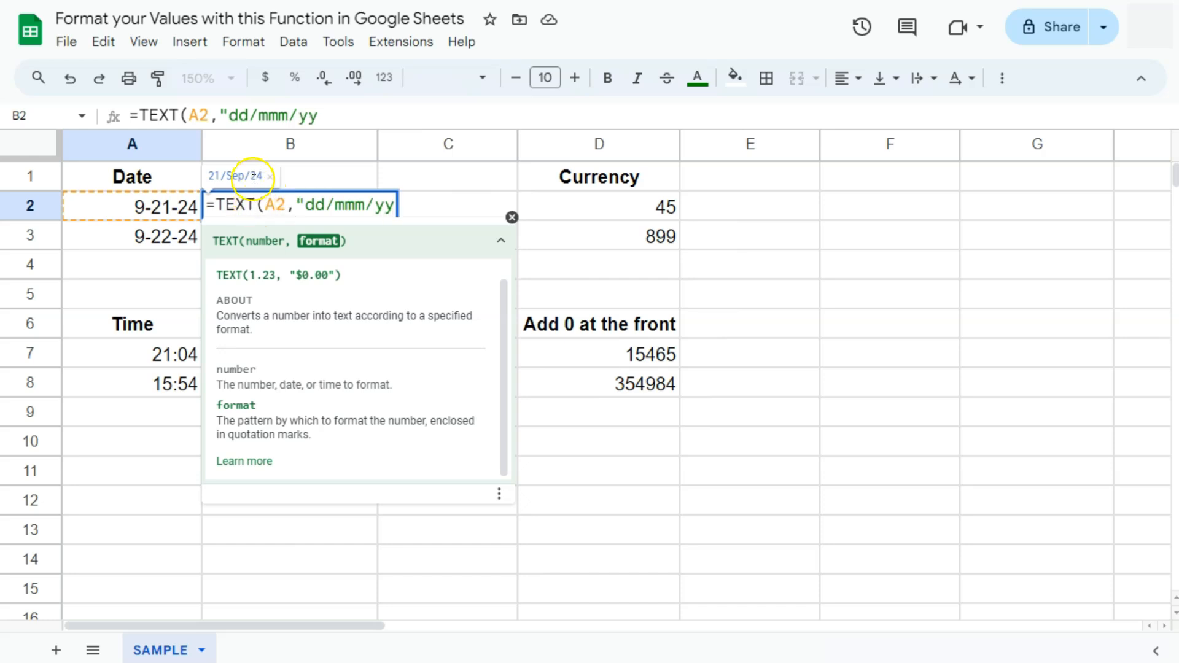
{"action": "type", "text": "y\""}
{"action": "key", "text": "Return"}
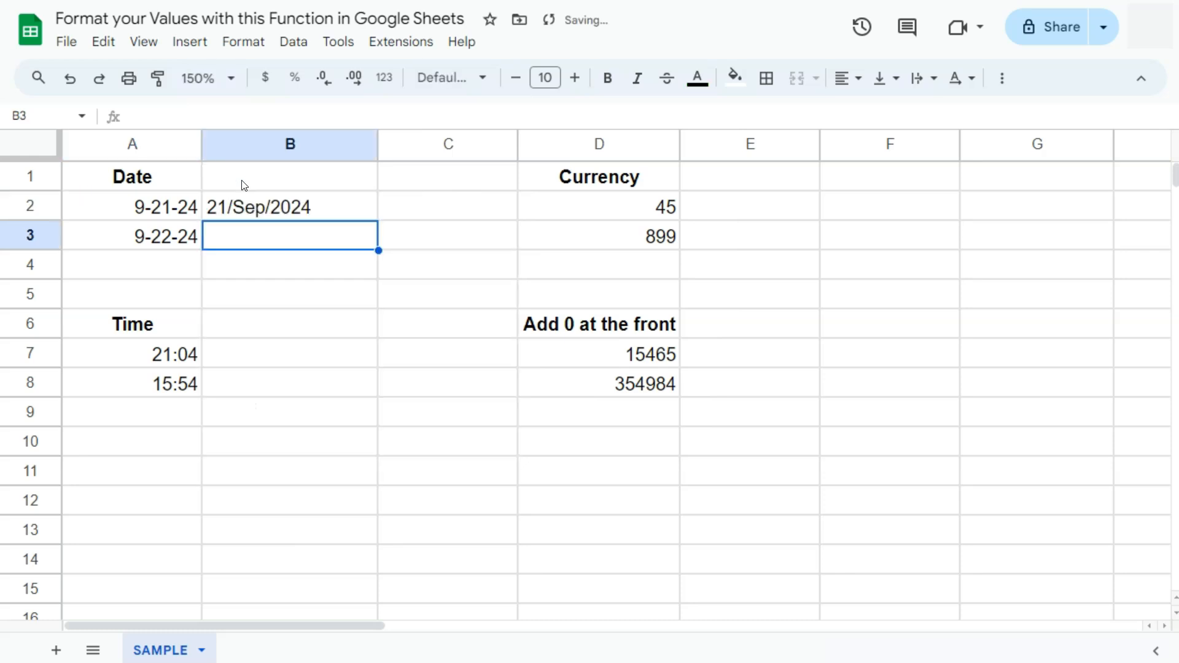
- Fill the TEXT formula from B2 down to B3
{"action": "left_click", "coordinate": [329, 205]}
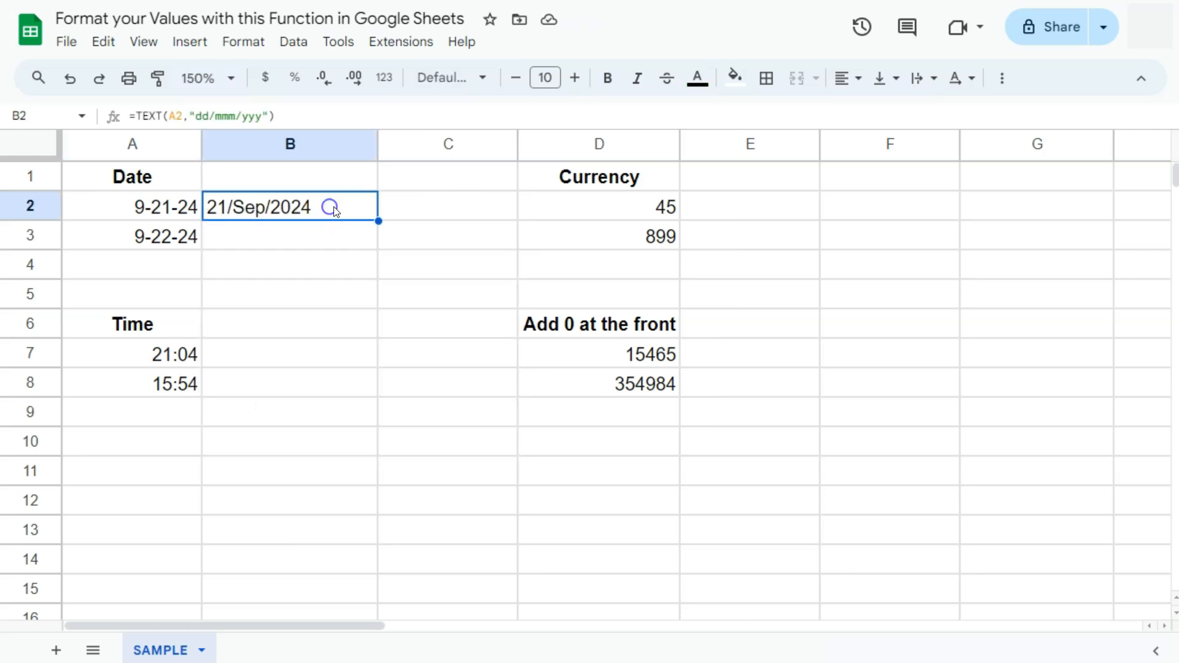
{"action": "left_click_drag", "start_coordinate": [379, 221], "coordinate": [375, 244]}
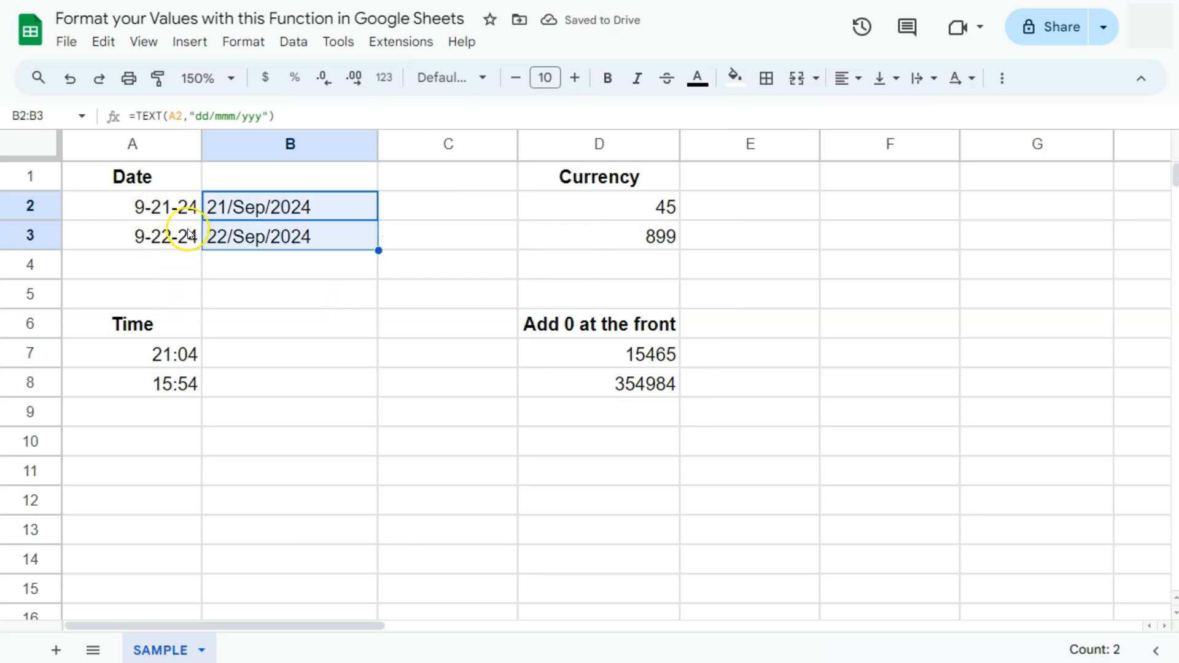
{"action": "left_click", "coordinate": [236, 237]}
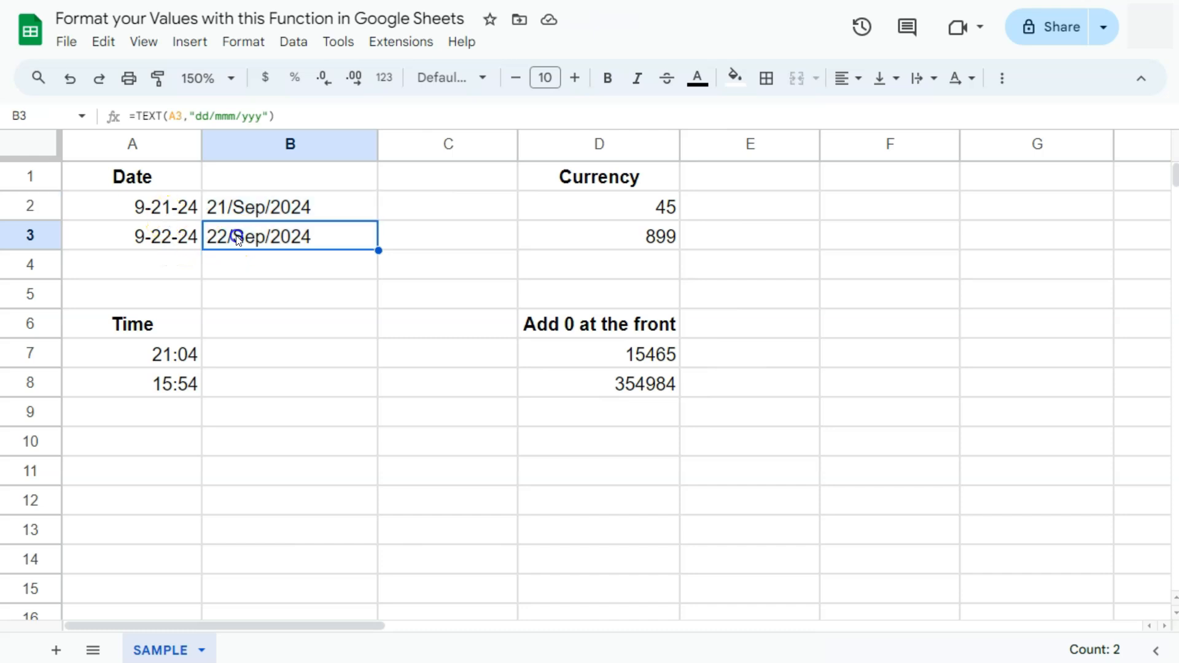
- Change the date format in the B3 formula to "mmmm/dd/yyy" to put the full month name first
{"action": "double_click", "coordinate": [236, 237]}
{"action": "left_click", "coordinate": [325, 234]}
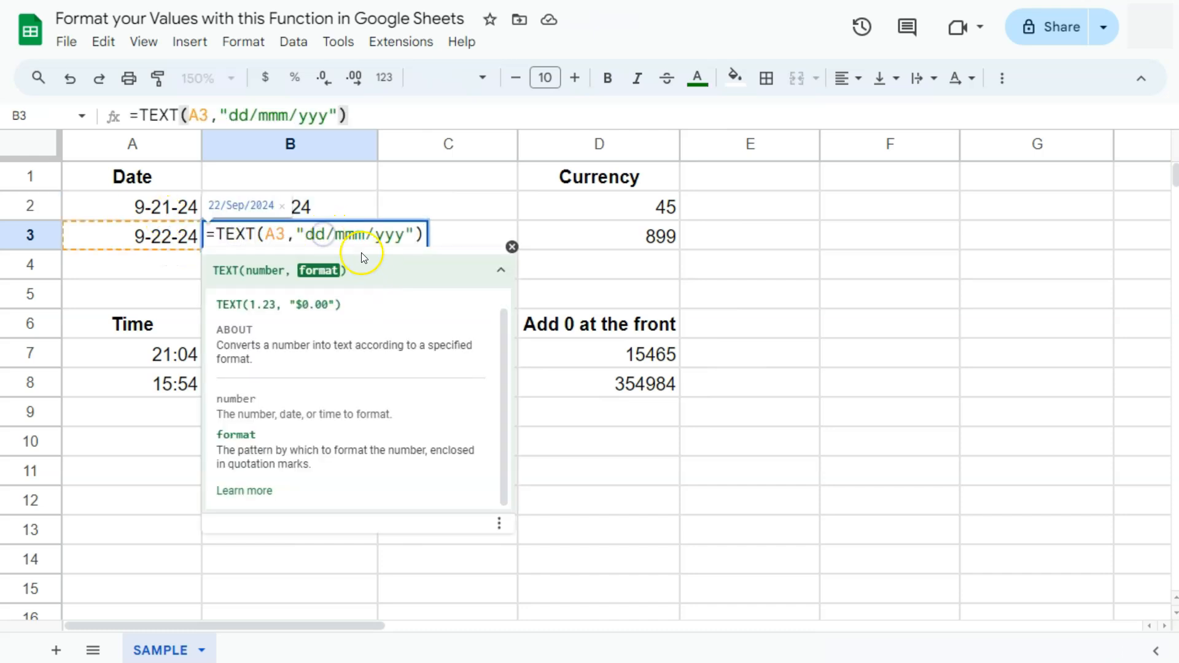
{"action": "left_click_drag", "start_coordinate": [365, 234], "coordinate": [311, 234]}
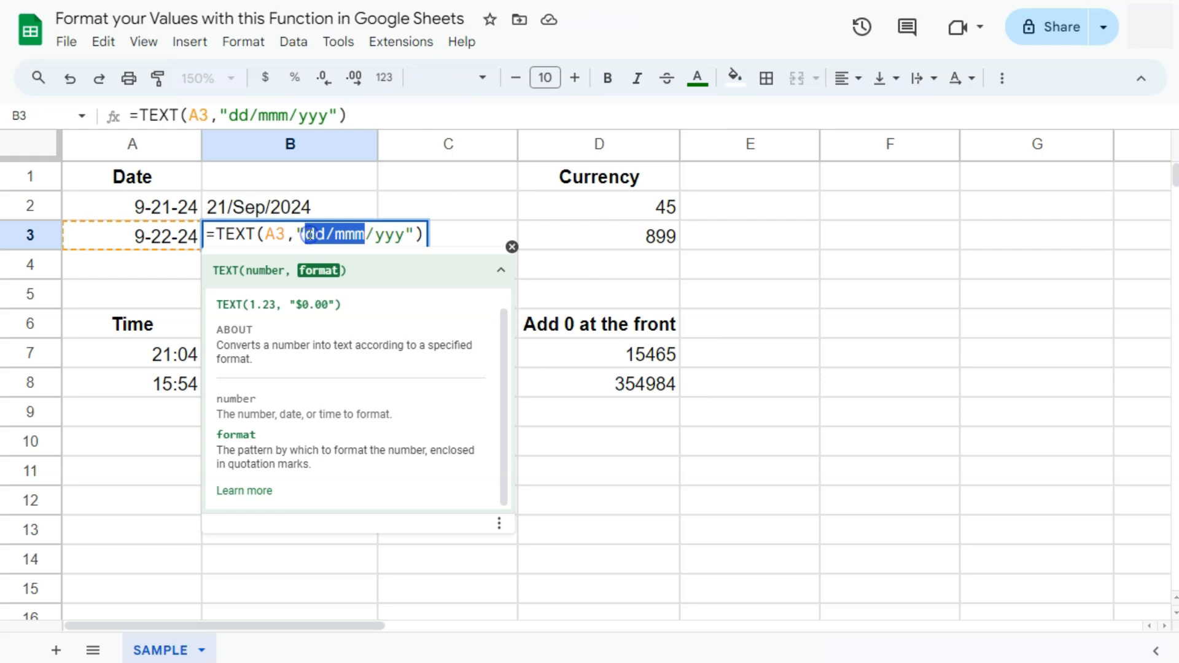
{"action": "type", "text": "mmm"}
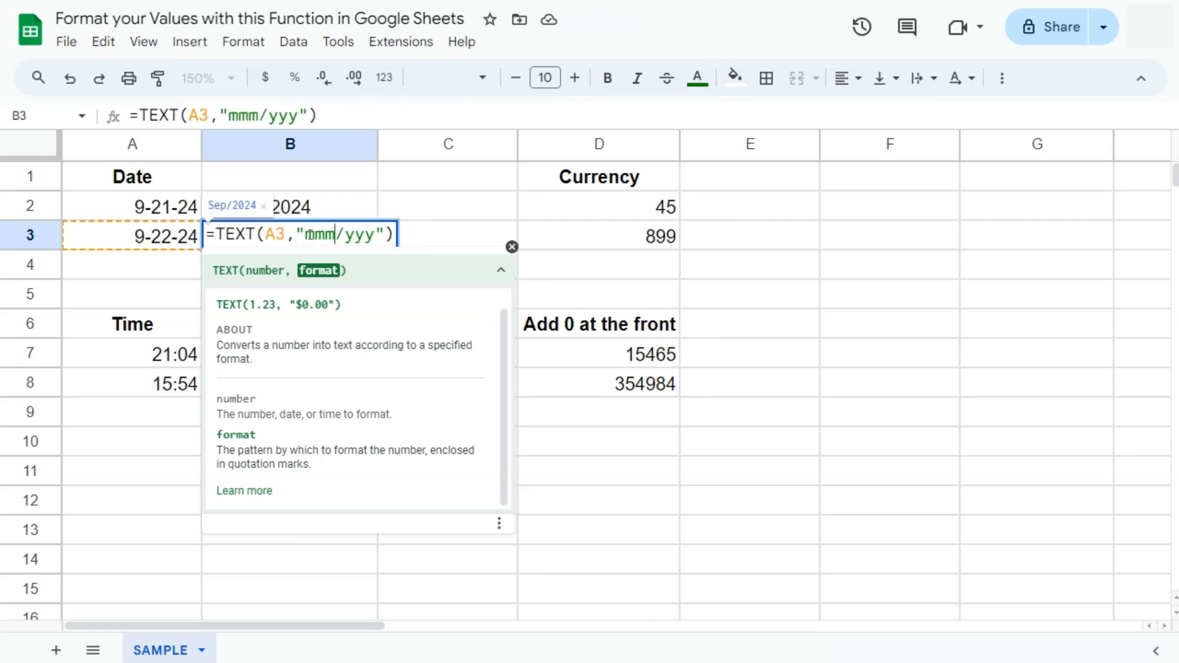
{"action": "type", "text": "m"}
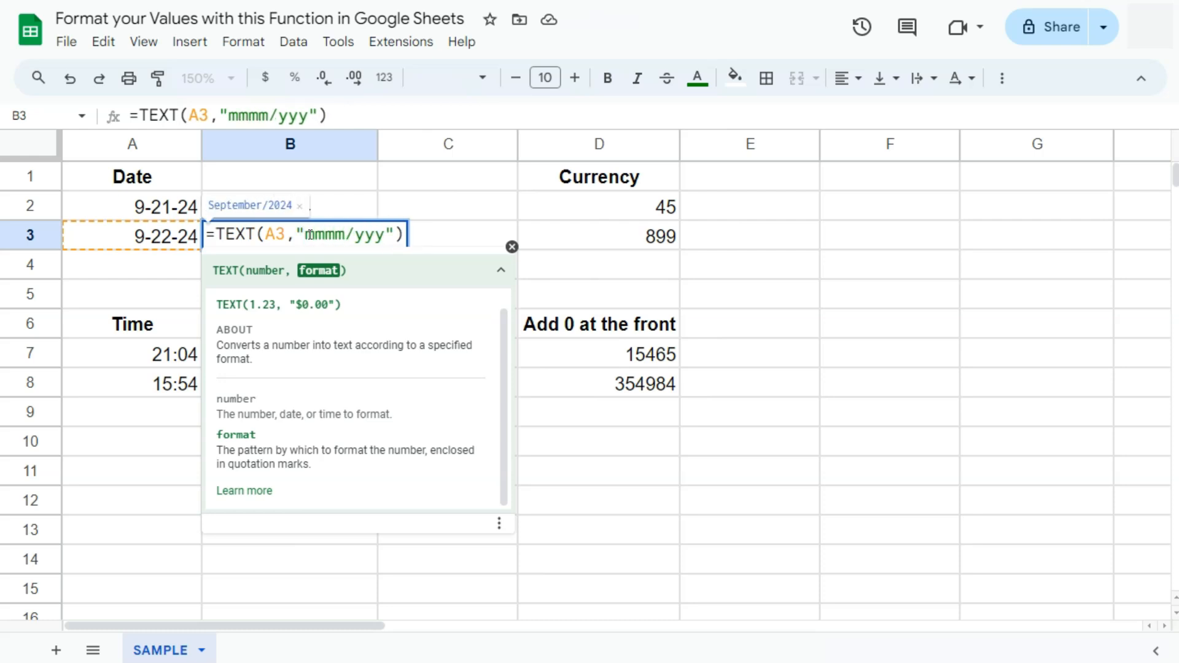
{"action": "type", "text": "/"}
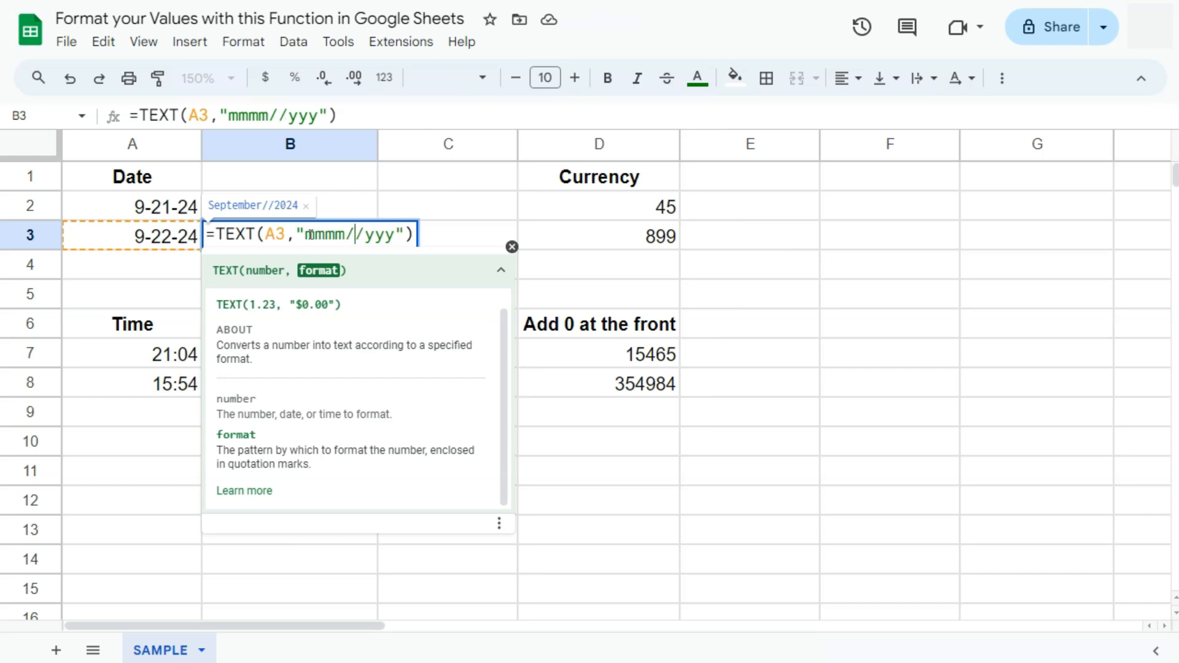
{"action": "type", "text": "dd"}
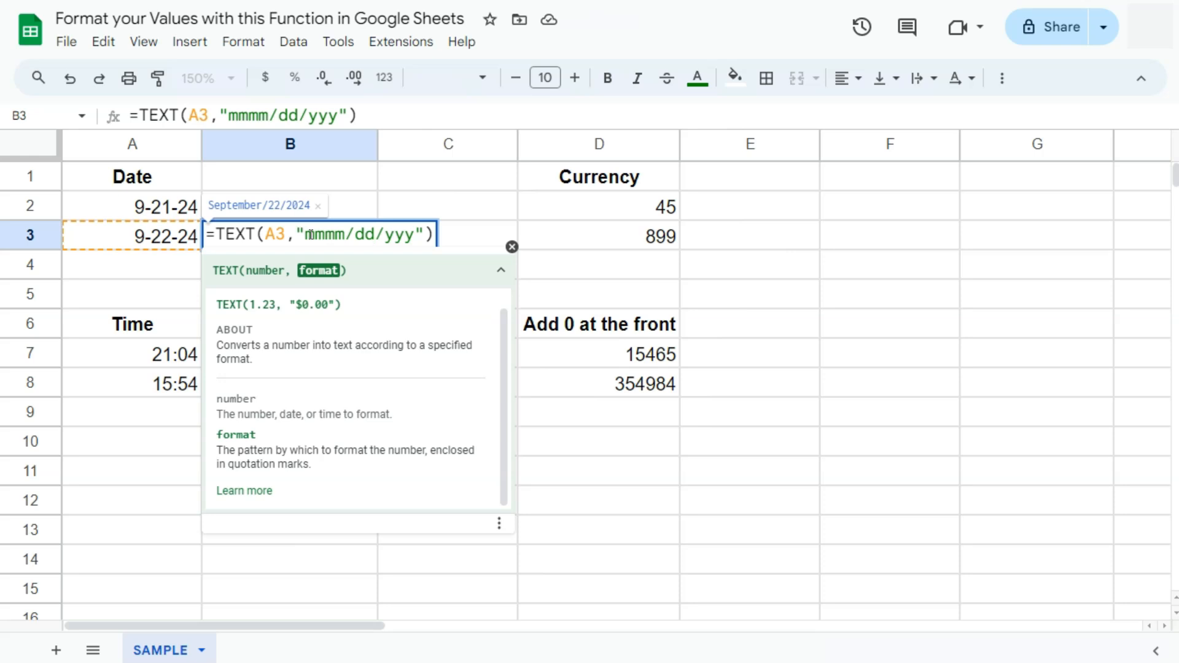
{"action": "key", "text": "Return"}
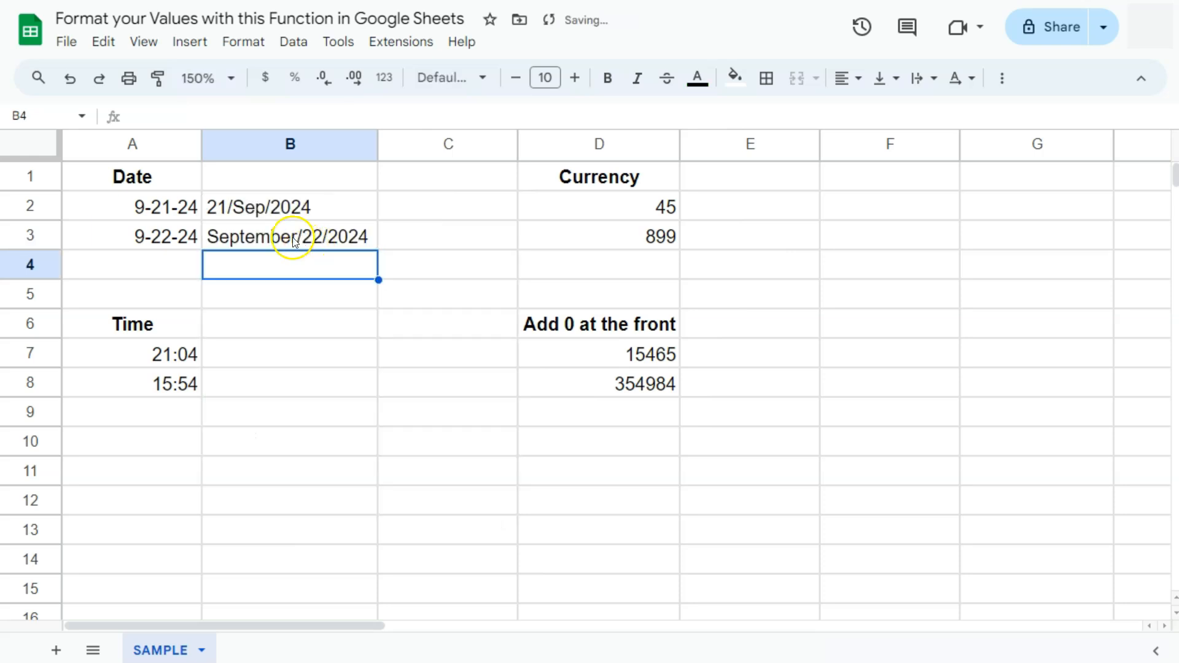
- Replace both slashes in the B3 date format with hyphens, giving "mmmm-dd-yyy"
{"action": "left_click", "coordinate": [293, 238]}
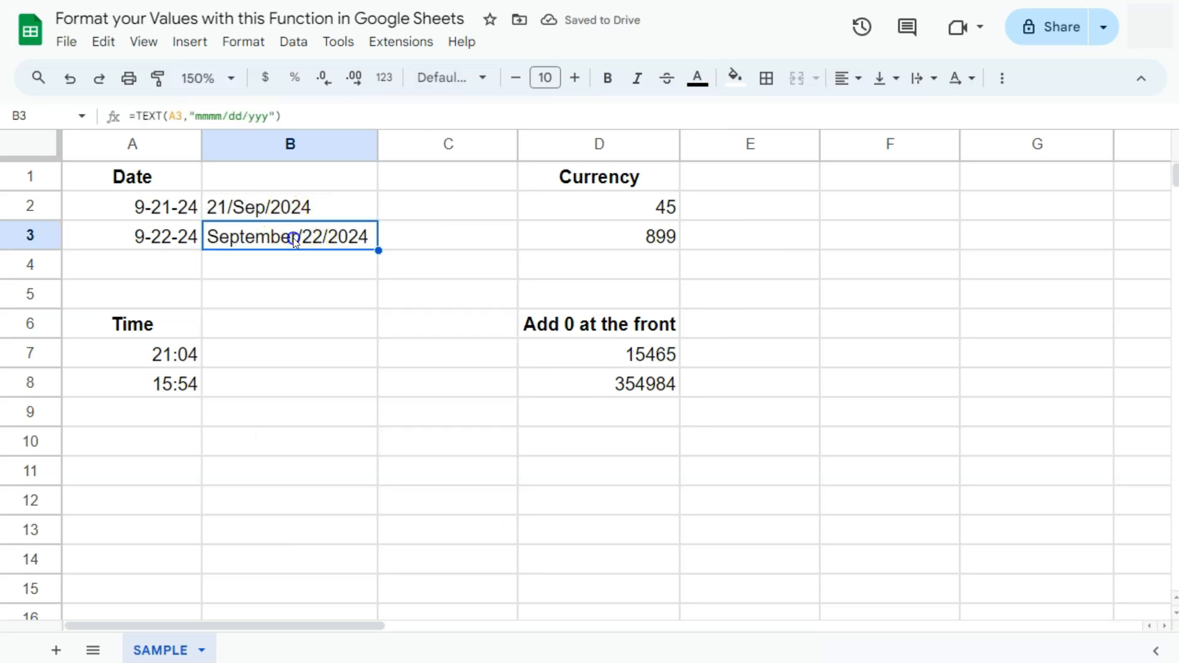
{"action": "double_click", "coordinate": [293, 238]}
{"action": "left_click", "coordinate": [353, 236]}
{"action": "key", "text": "BackSpace"}
{"action": "type", "text": "-"}
{"action": "key", "text": "Right"}
{"action": "key", "text": "Right"}
{"action": "key", "text": "Right"}
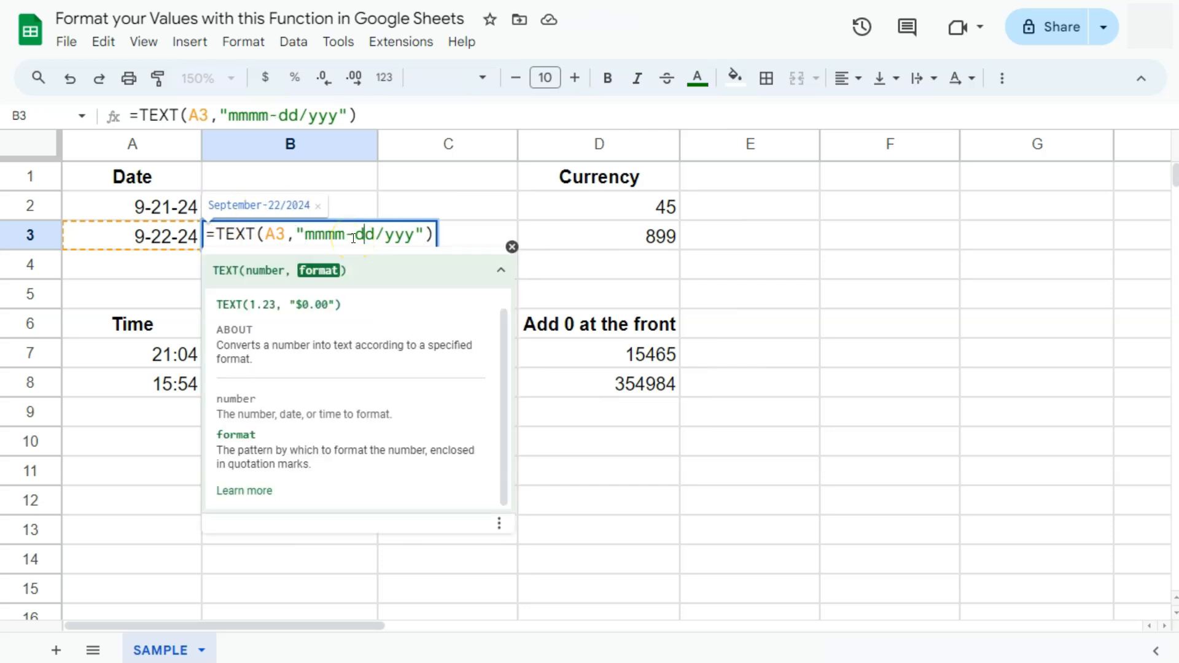
{"action": "key", "text": "BackSpace"}
{"action": "type", "text": "-"}
{"action": "key", "text": "Return"}
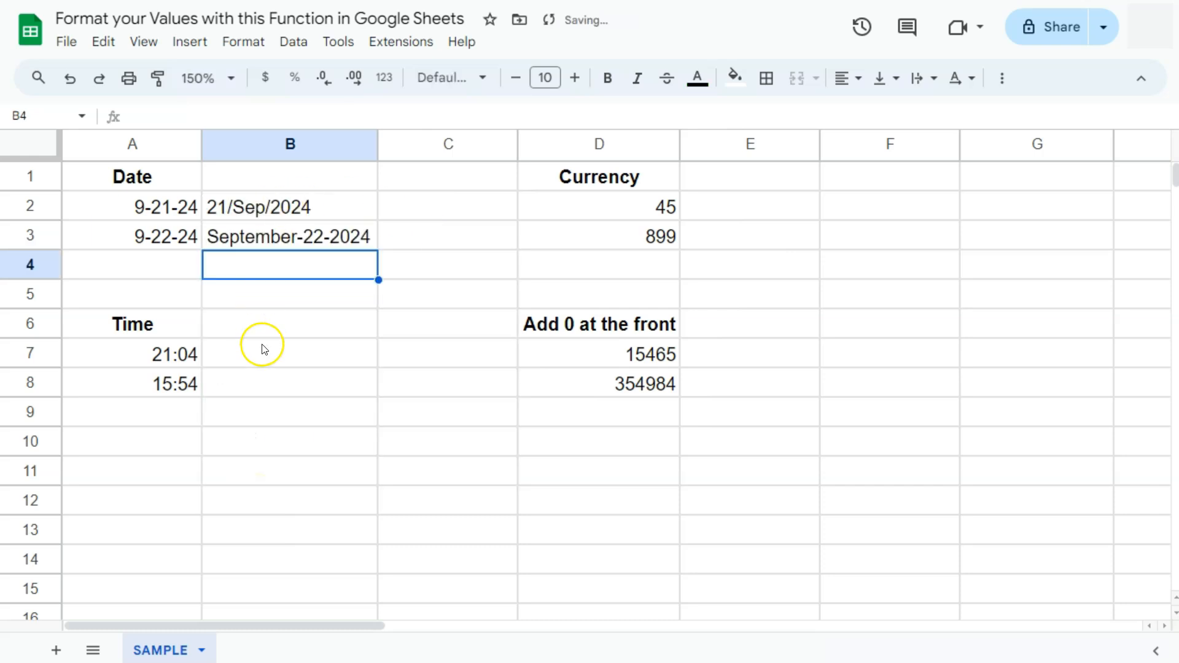
{"action": "left_click", "coordinate": [189, 358]}
{"action": "left_click", "coordinate": [137, 382]}
{"action": "left_click", "coordinate": [137, 358]}
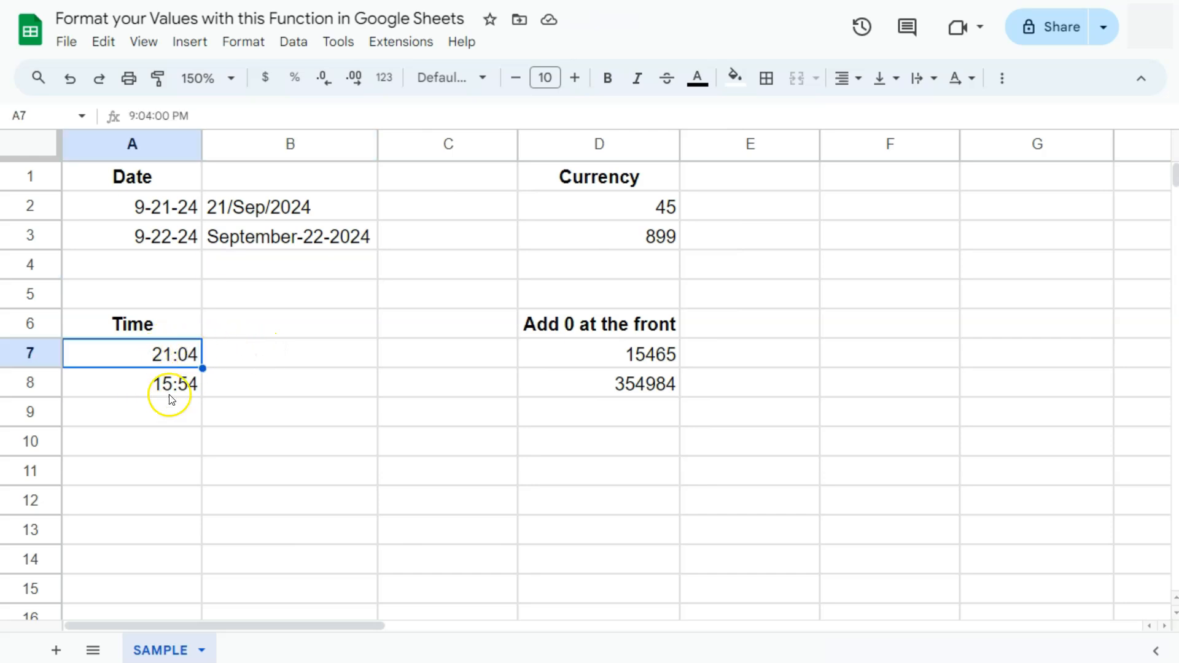
- Start a TEXT formula in B7 that takes the time in A7 as its number argument
{"action": "left_click", "coordinate": [256, 349]}
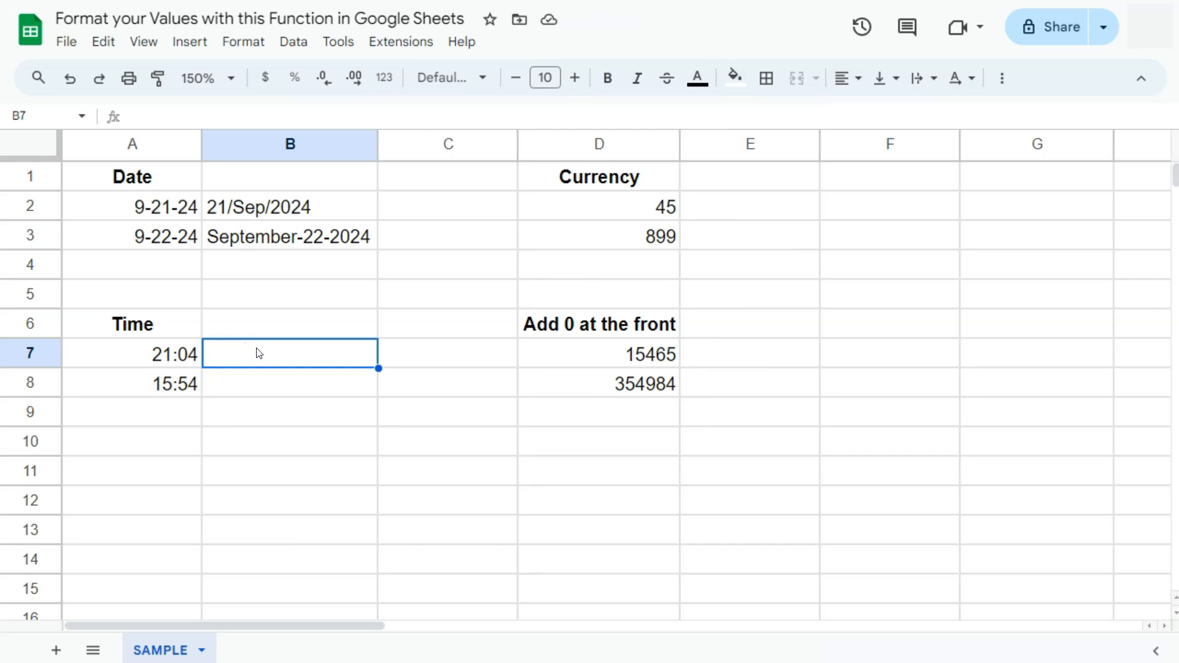
{"action": "type", "text": "=text"}
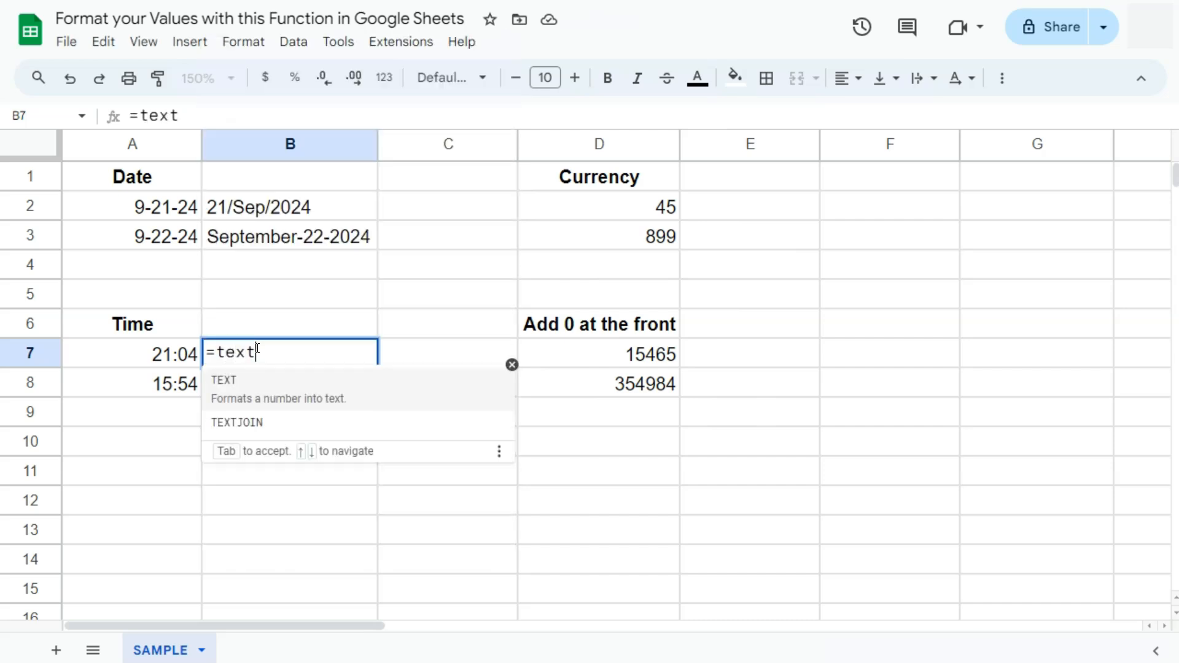
{"action": "left_click", "coordinate": [260, 381]}
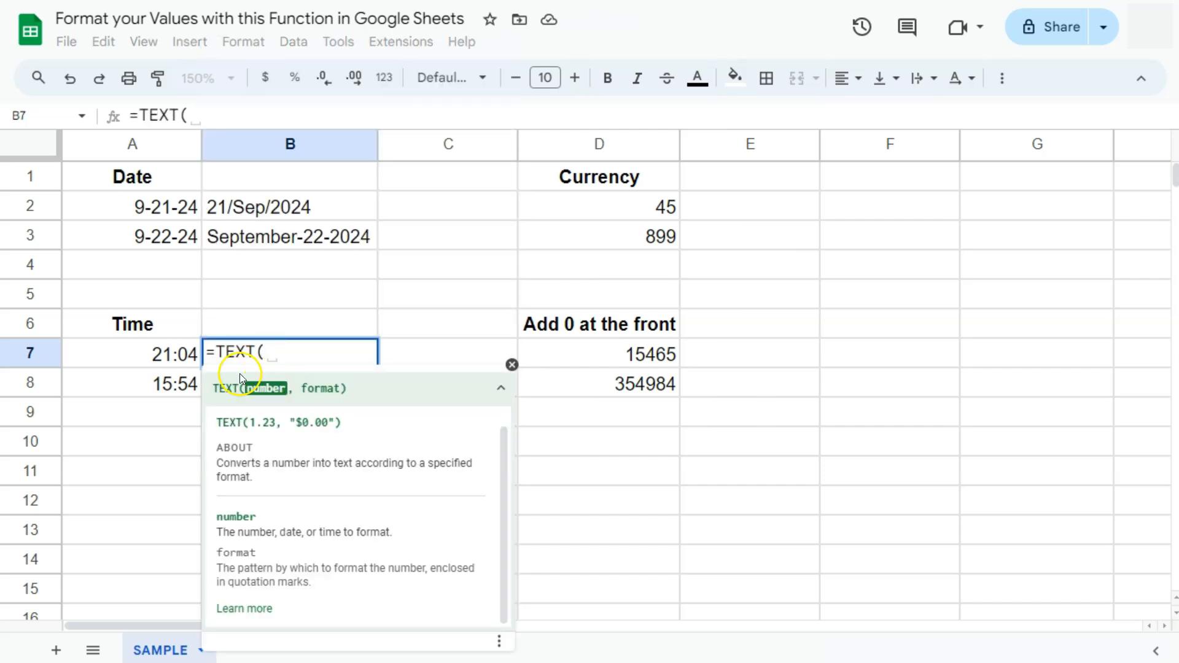
{"action": "left_click", "coordinate": [175, 355]}
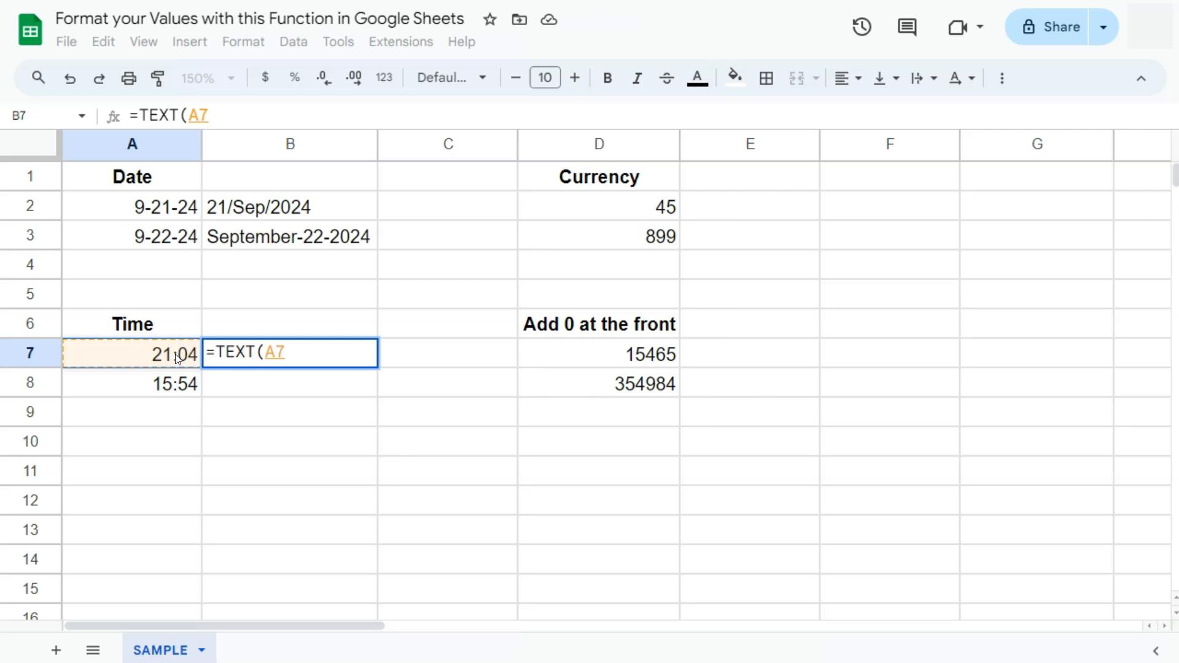
{"action": "type", "text": ","}
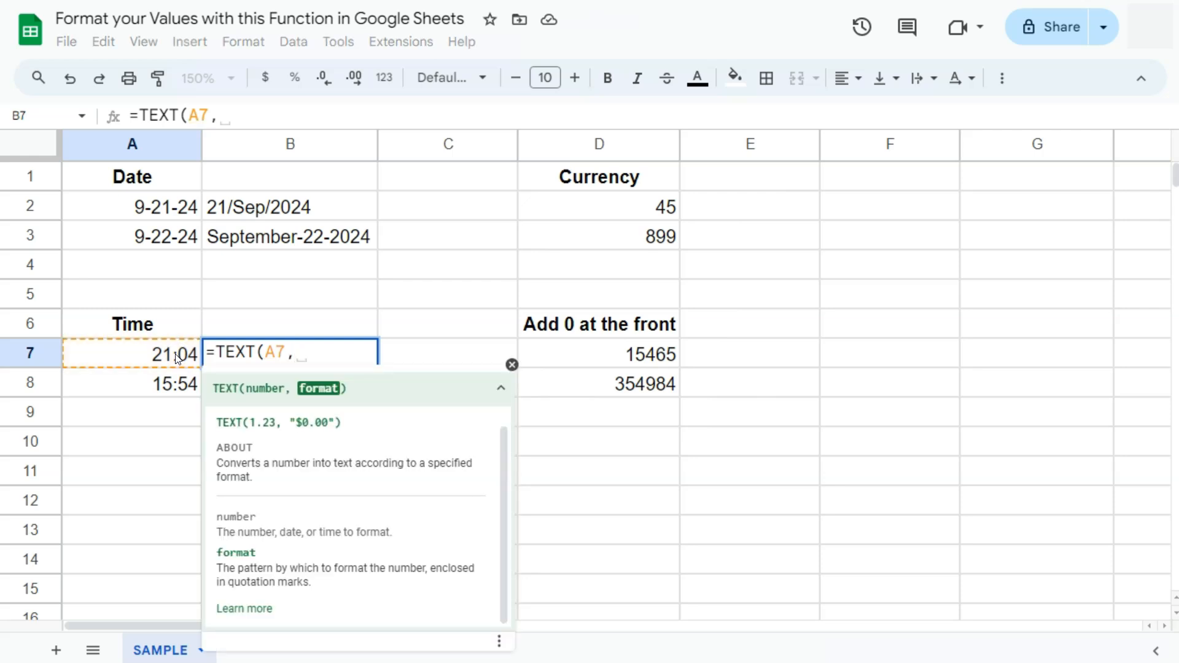
- Complete the B7 formula with the time format "hh:mm:ss AM/Pm" and fill it down to B8
{"action": "type", "text": "\""}
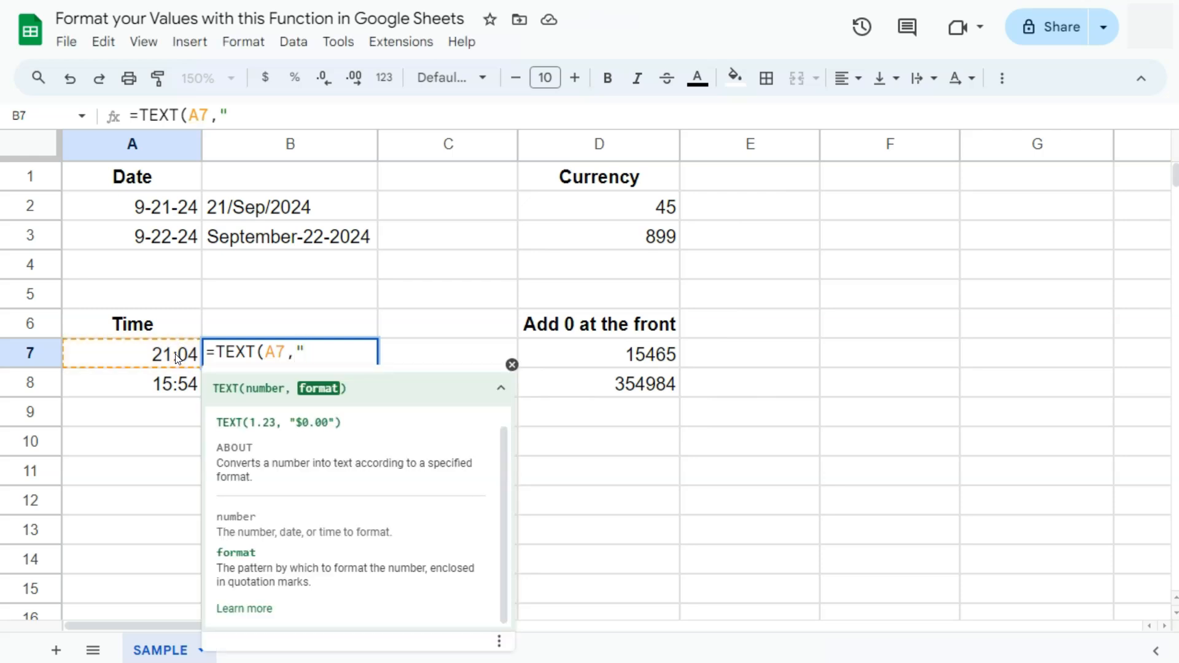
{"action": "left_click", "coordinate": [180, 352]}
{"action": "type", "text": "hh:mm:"}
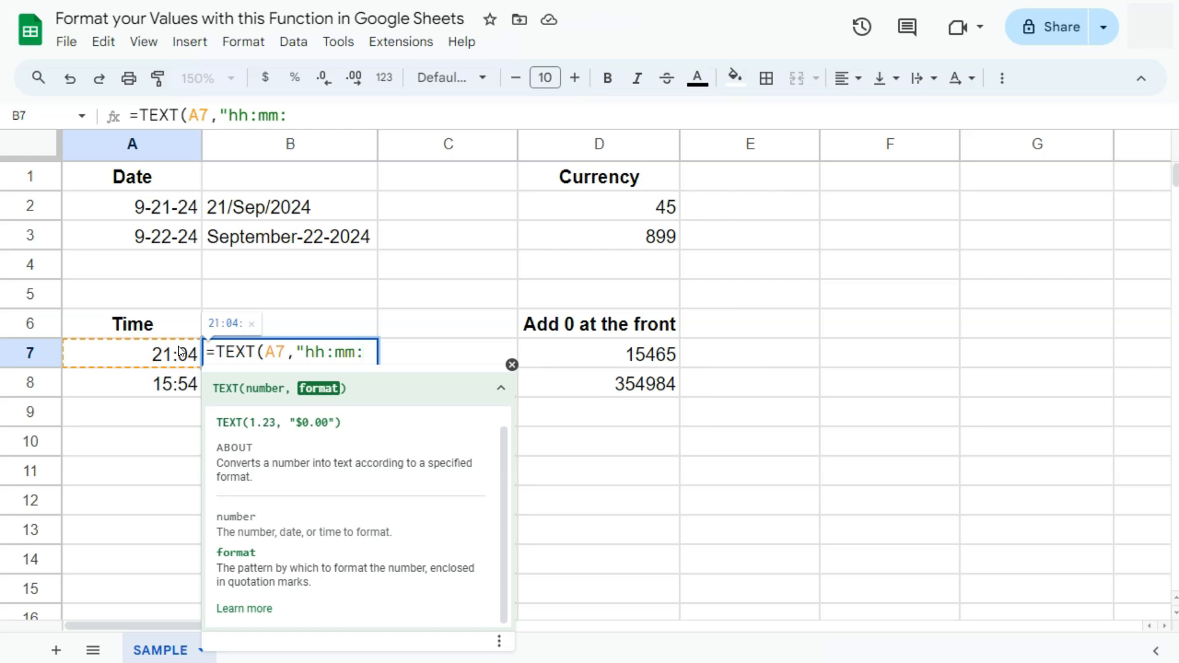
{"action": "type", "text": "ss"}
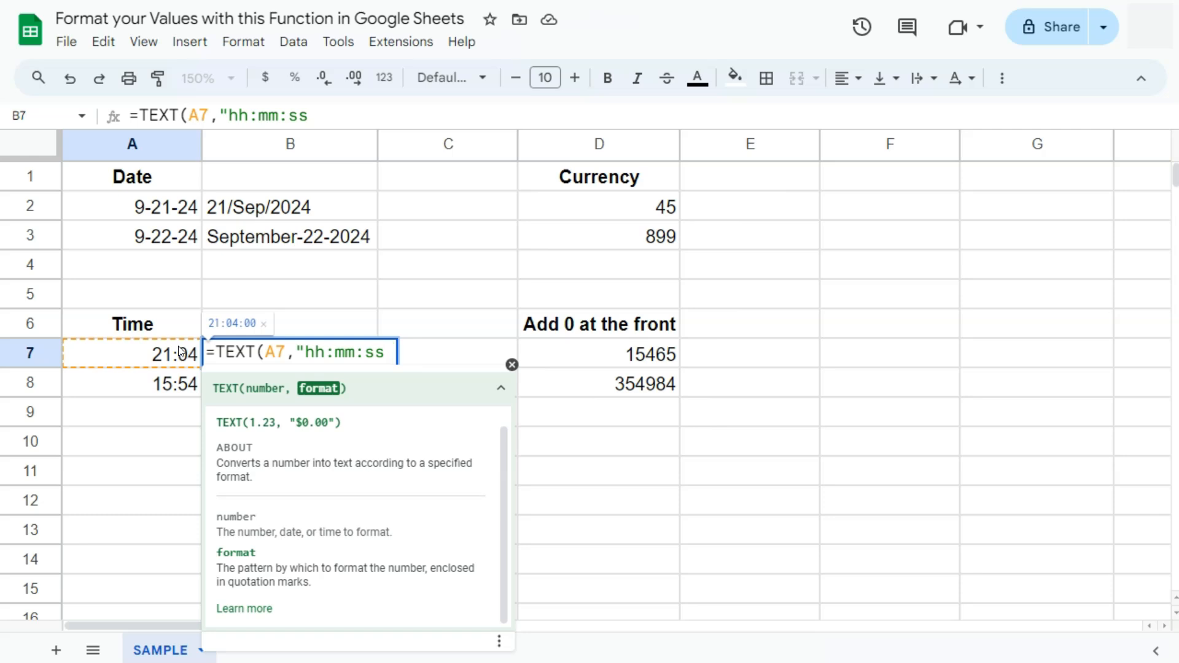
{"action": "type", "text": "AM/Pm"}
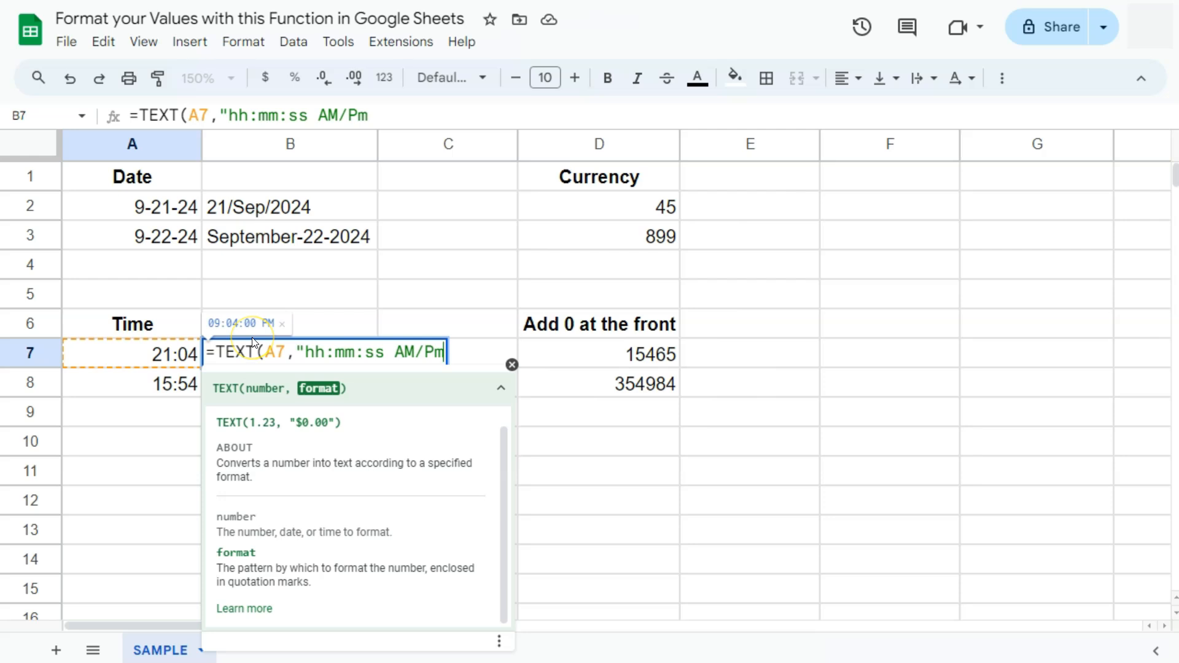
{"action": "key", "text": "Return"}
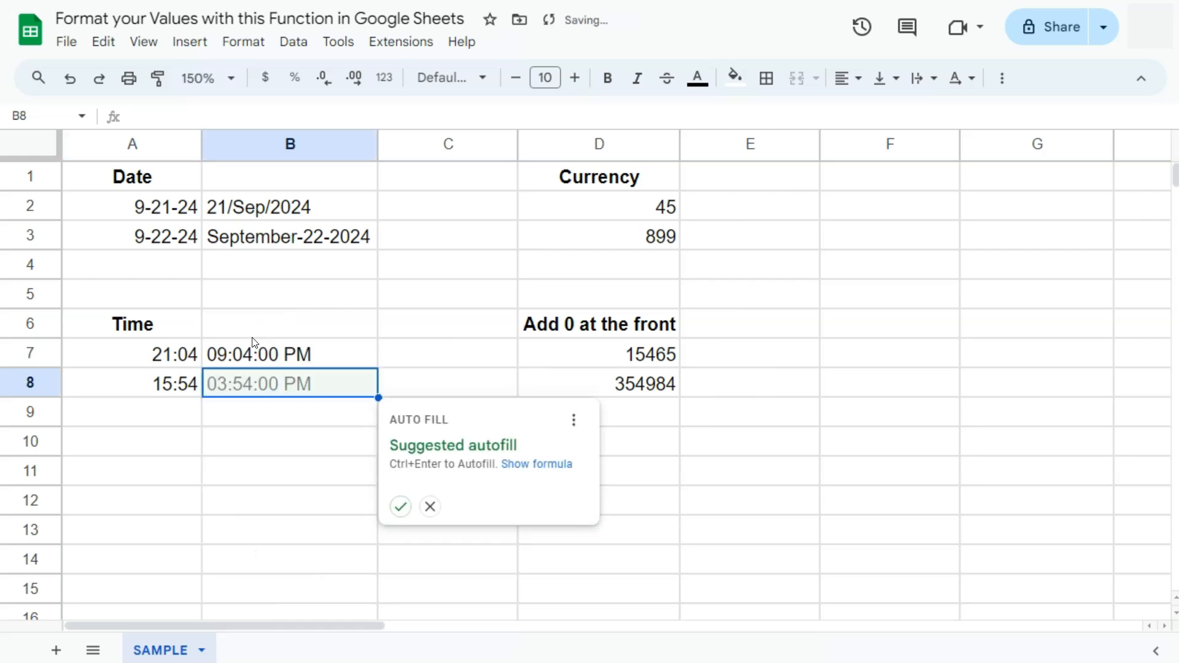
{"action": "left_click", "coordinate": [401, 507]}
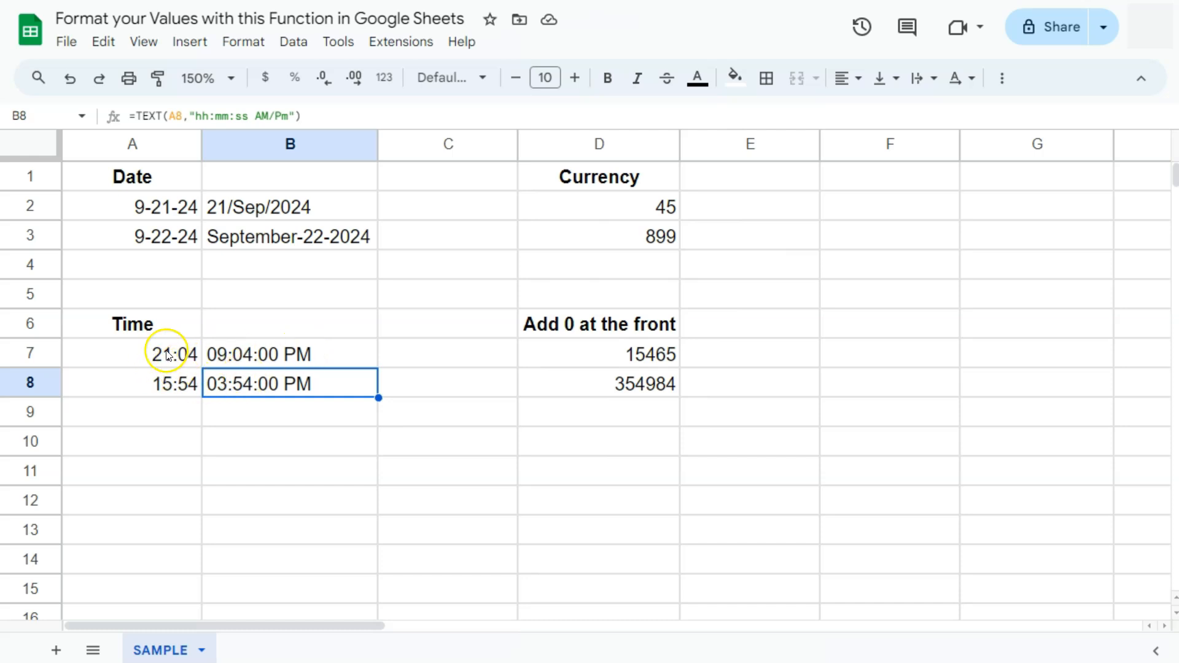
{"action": "left_click", "coordinate": [265, 355]}
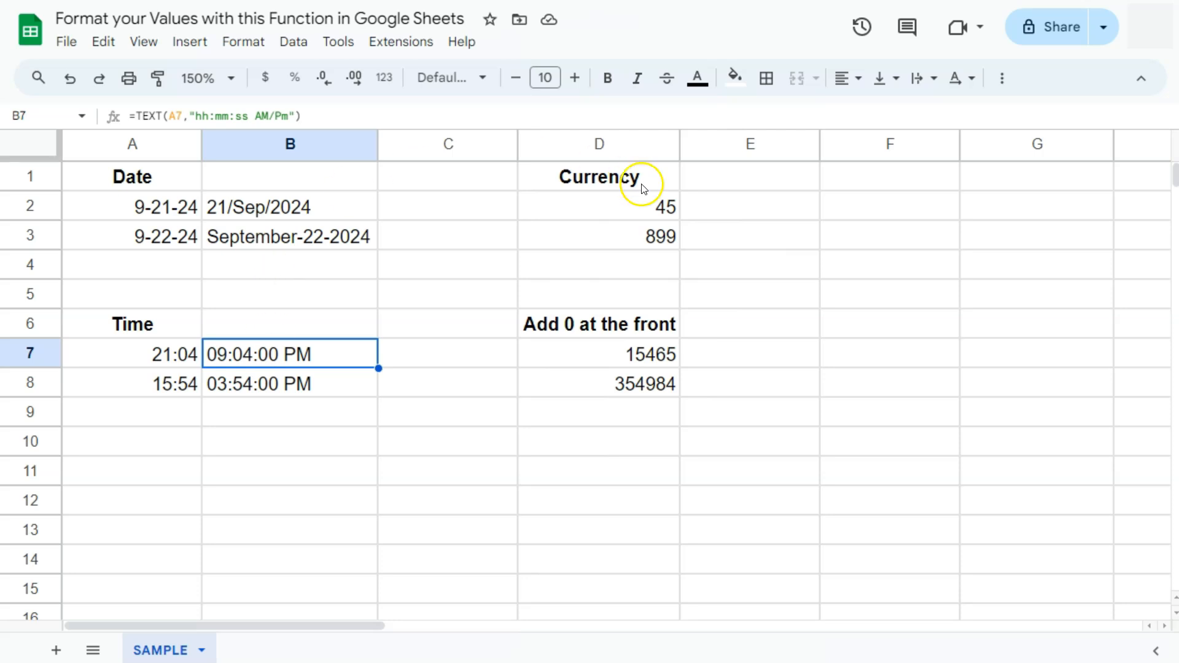
- Start a TEXT formula in E2 that takes the currency amount in D2 as its number argument
{"action": "left_click", "coordinate": [706, 208]}
{"action": "type", "text": "=text"}
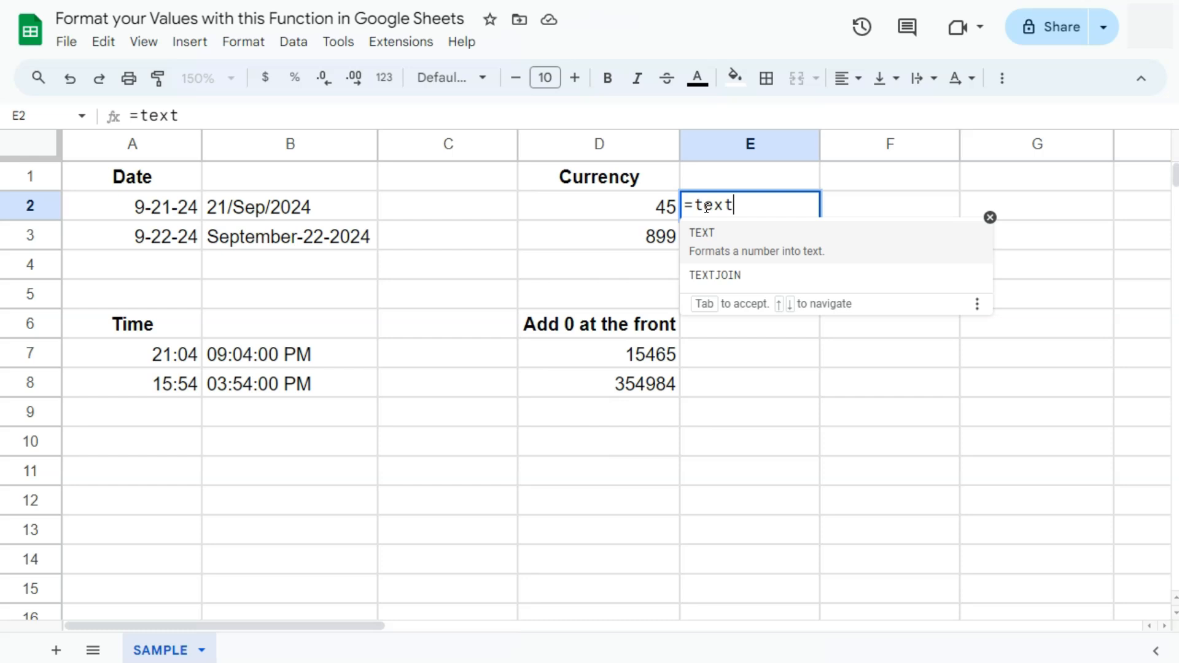
{"action": "key", "text": "Tab"}
{"action": "left_click", "coordinate": [652, 209]}
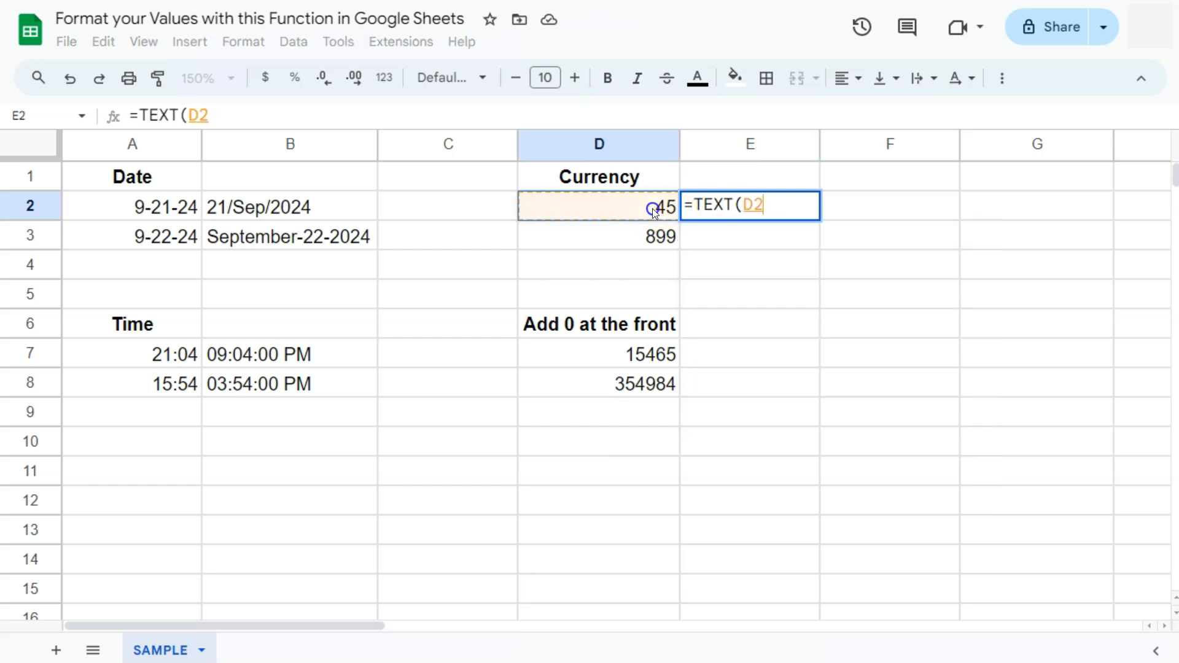
{"action": "type", "text": ", "}
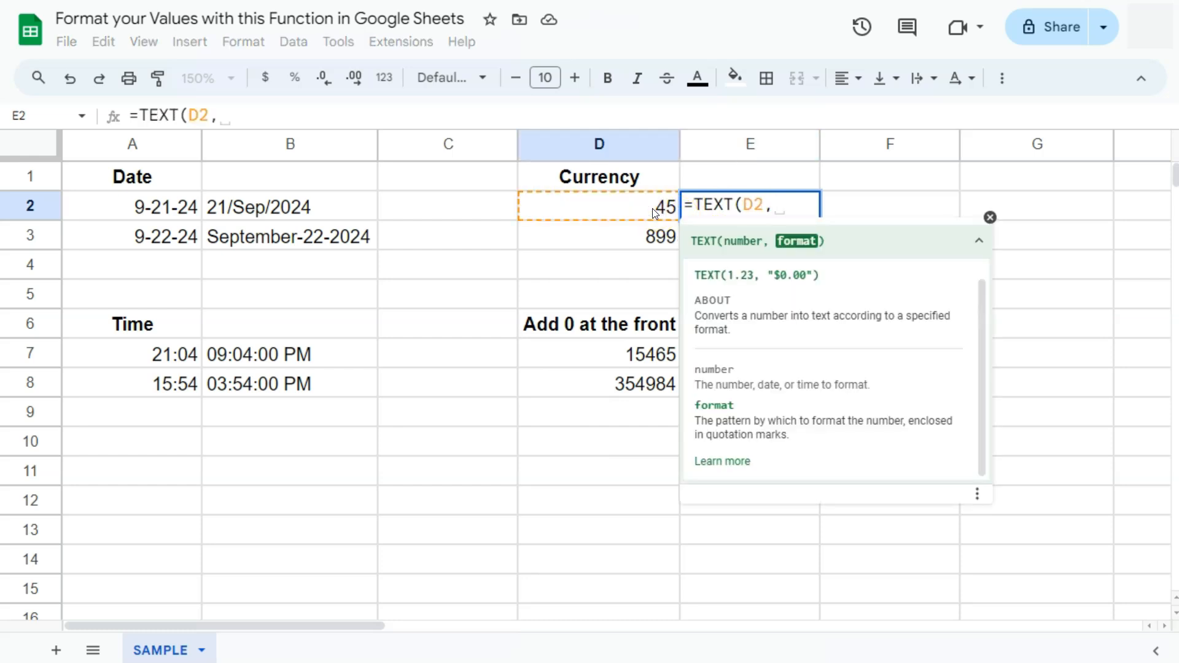
- Complete the E2 formula as =TEXT(D2,"$0.00") and fill it down to E3
{"action": "type", "text": "\""}
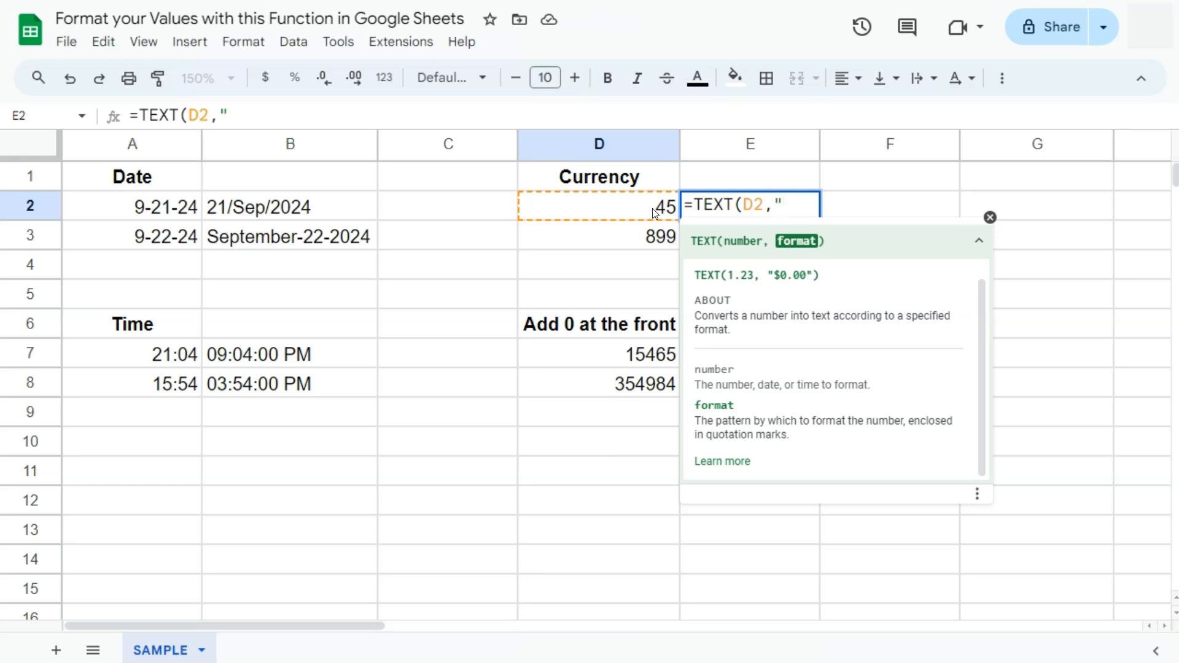
{"action": "type", "text": "$0."}
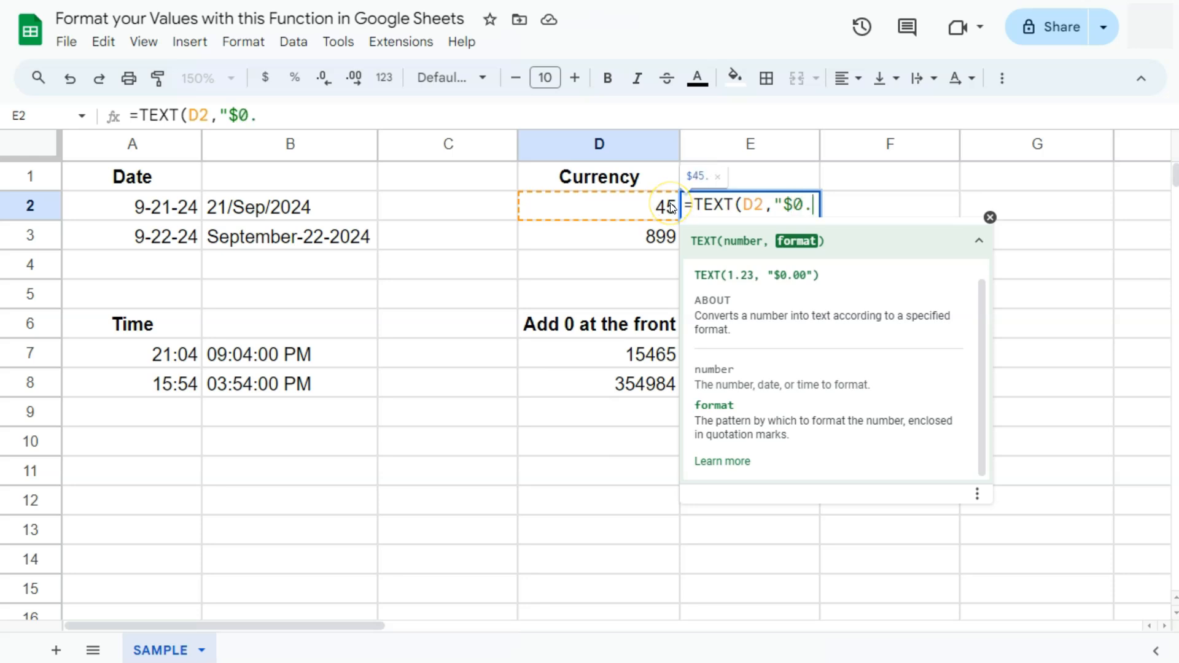
{"action": "type", "text": "00"}
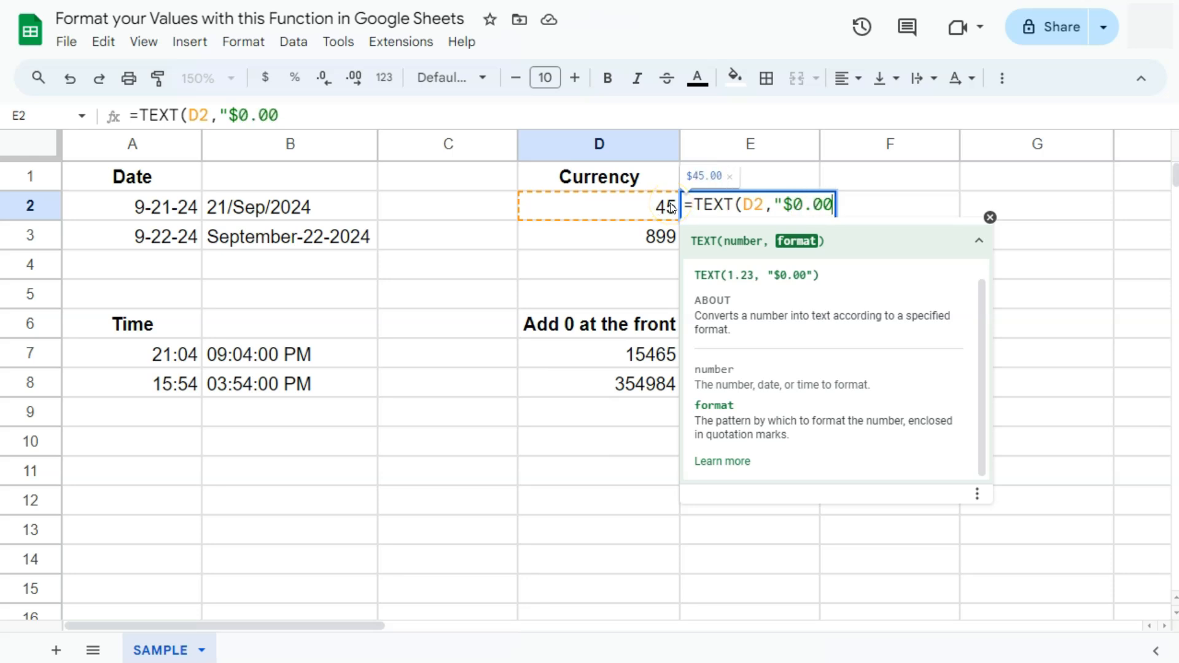
{"action": "type", "text": "\")"}
{"action": "key", "text": "Return"}
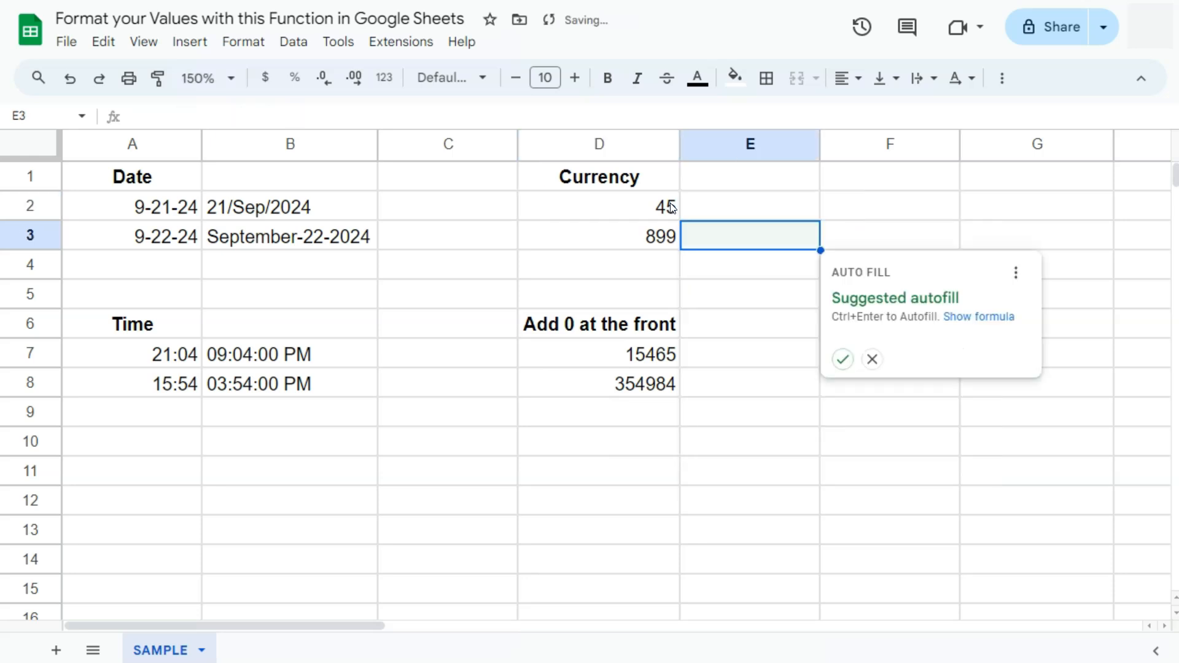
{"action": "left_click", "coordinate": [842, 360]}
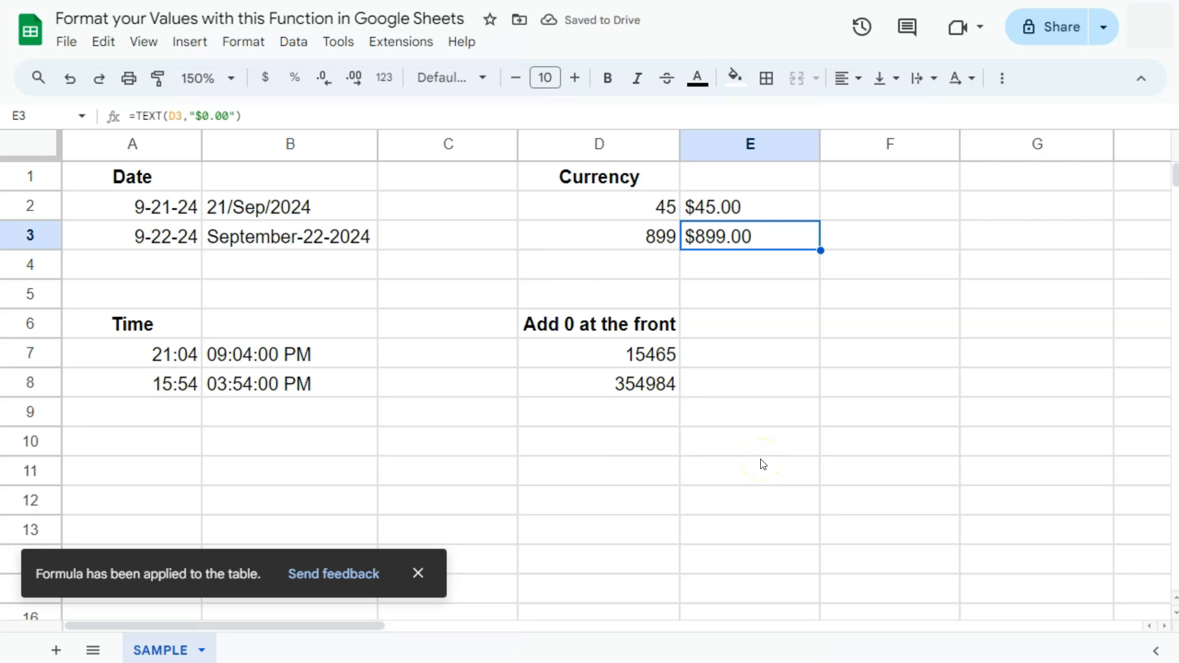
- Try to insert a leading 0 directly in front of the numbers in D7 and D8
{"action": "left_click", "coordinate": [615, 358]}
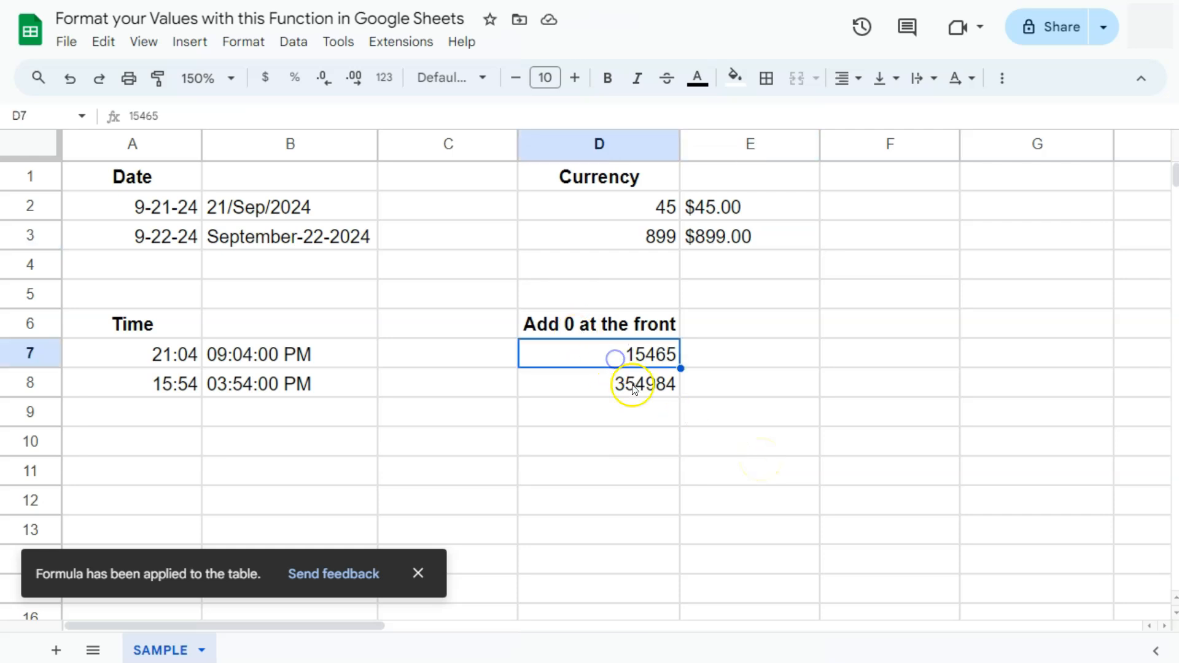
{"action": "left_click", "coordinate": [732, 356]}
{"action": "double_click", "coordinate": [626, 353]}
{"action": "left_click", "coordinate": [624, 353]}
{"action": "type", "text": "0"}
{"action": "key", "text": "Return"}
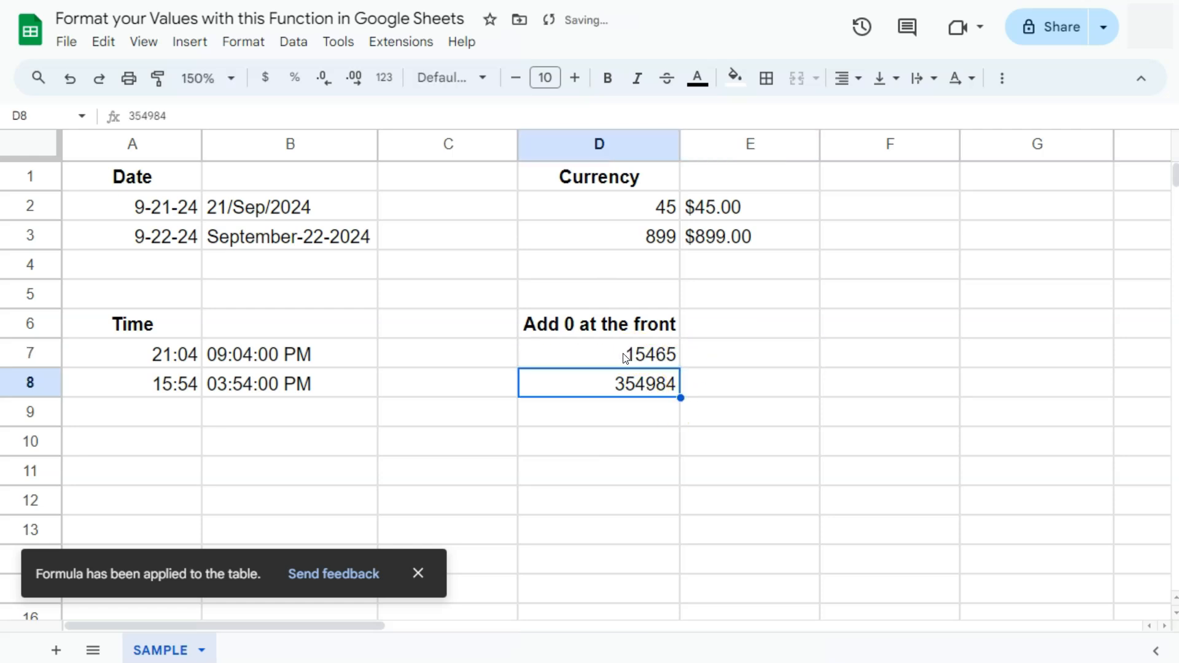
{"action": "double_click", "coordinate": [605, 384]}
{"action": "left_click", "coordinate": [614, 384]}
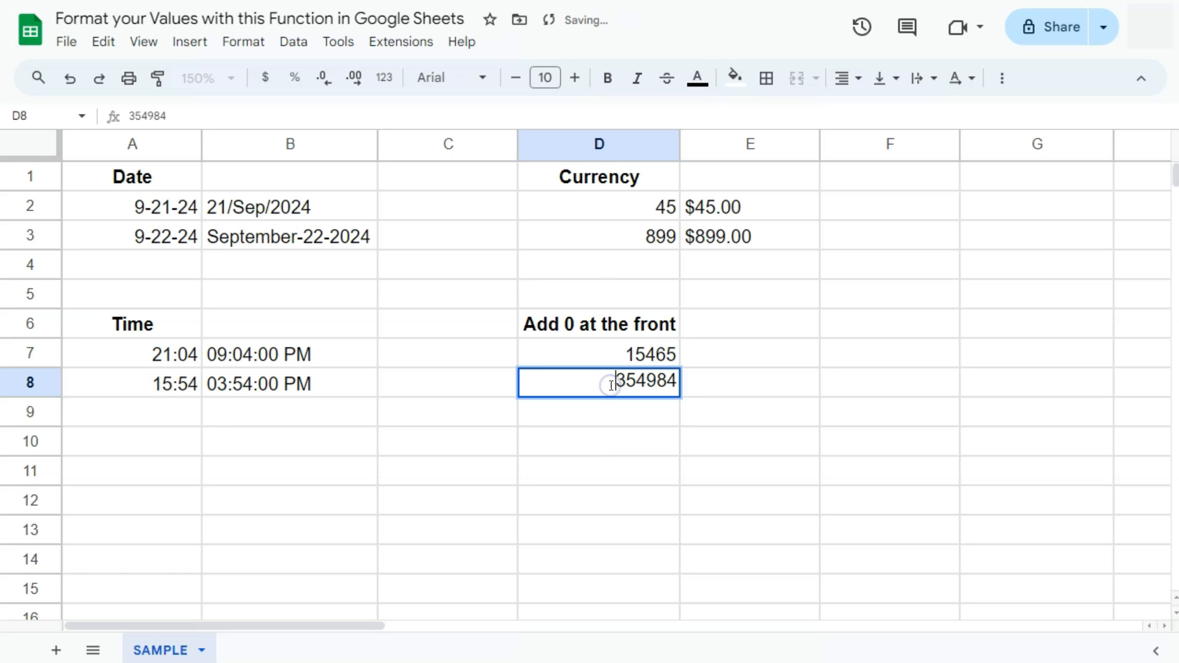
{"action": "type", "text": "0"}
{"action": "key", "text": "Return"}
- Start a TEXT formula in E7 that takes the number in D7 as its first argument
{"action": "left_click", "coordinate": [706, 352]}
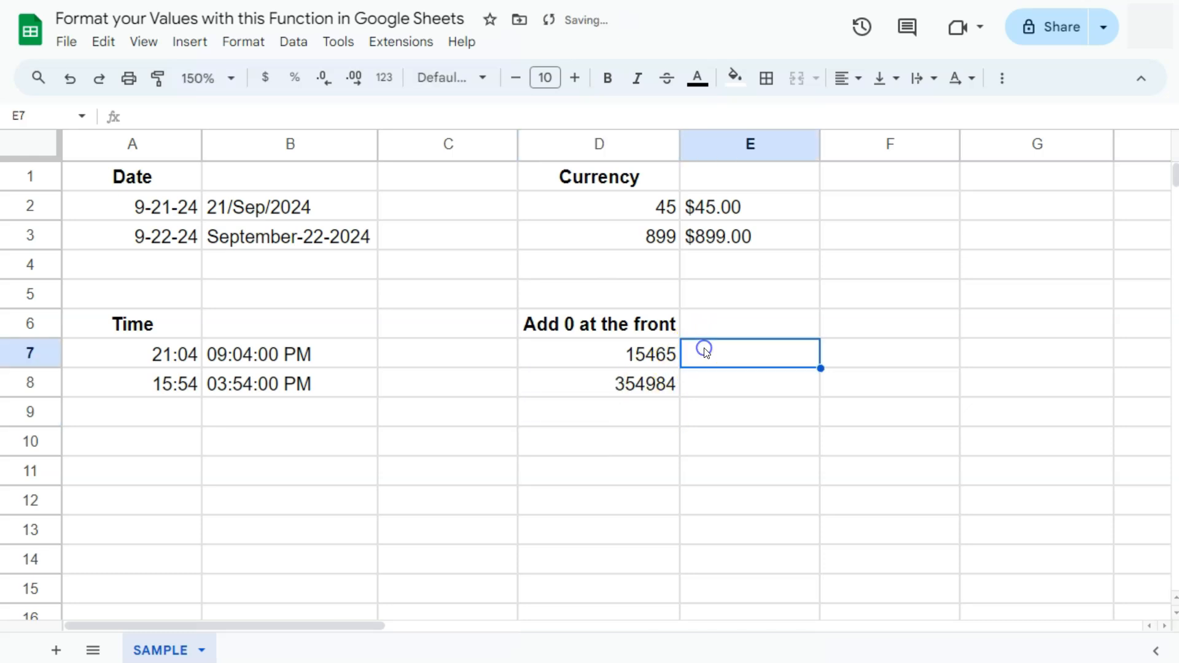
{"action": "type", "text": "="}
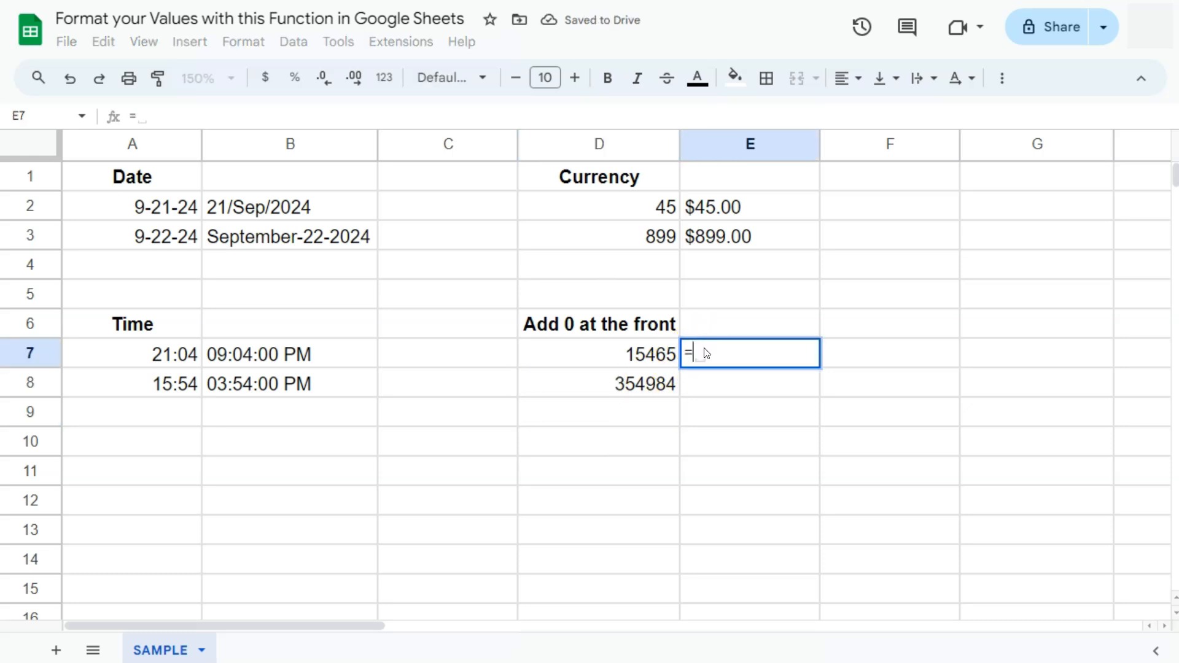
{"action": "type", "text": "text"}
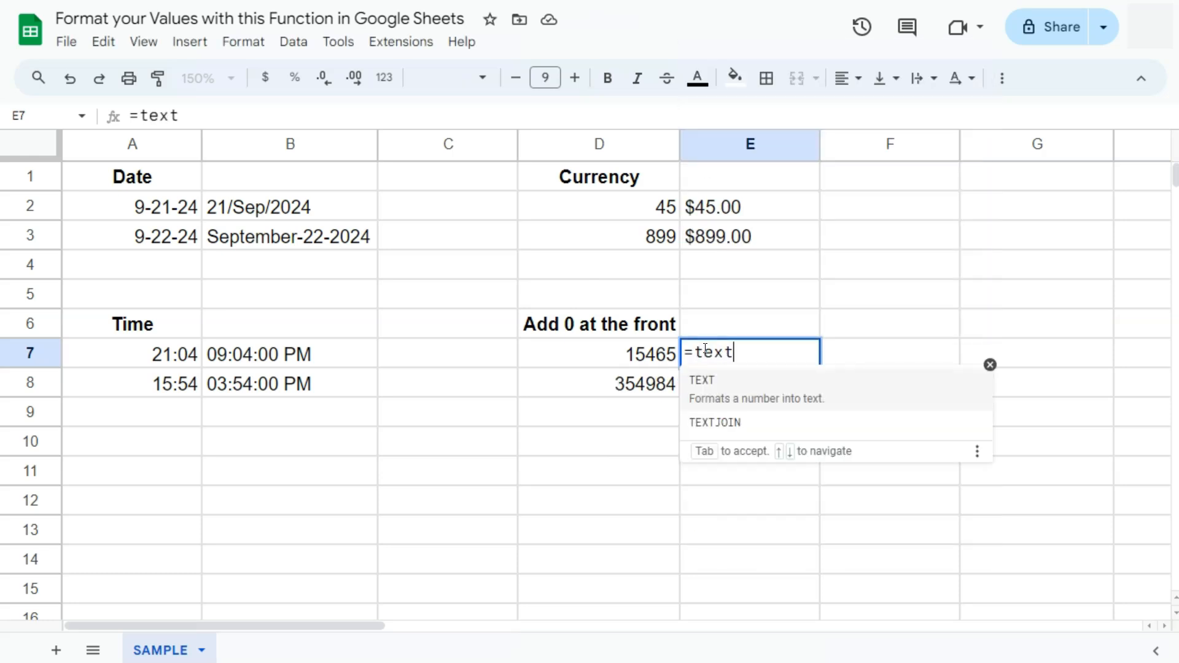
{"action": "type", "text": "("}
{"action": "left_click", "coordinate": [648, 359]}
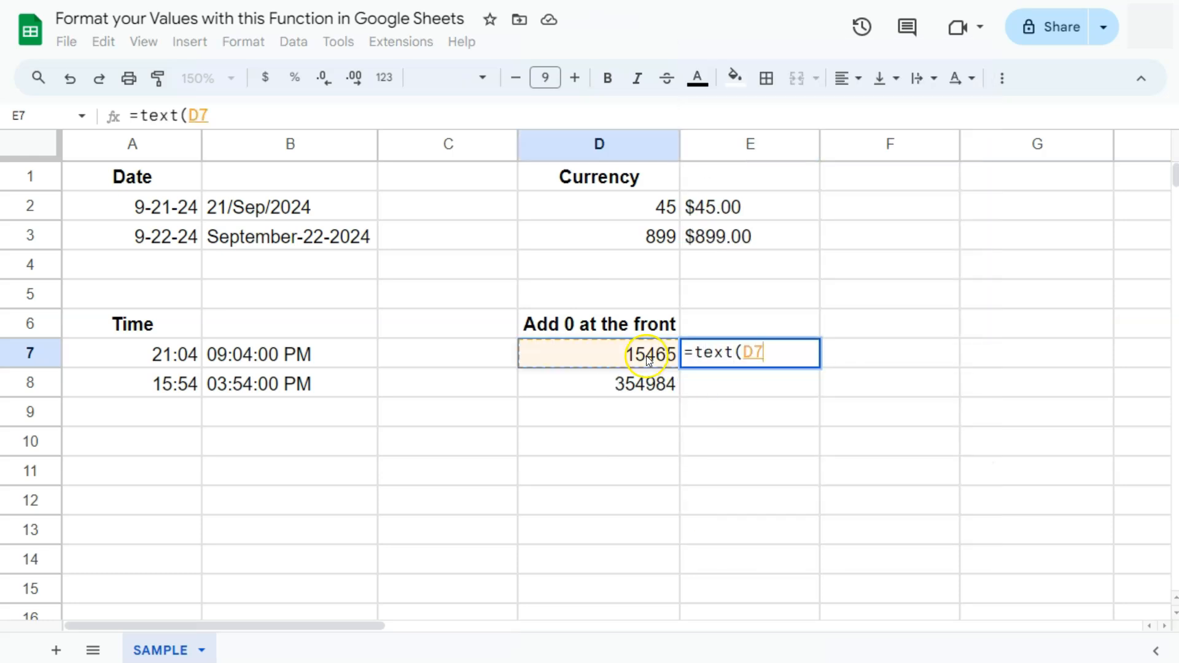
{"action": "type", "text": ","}
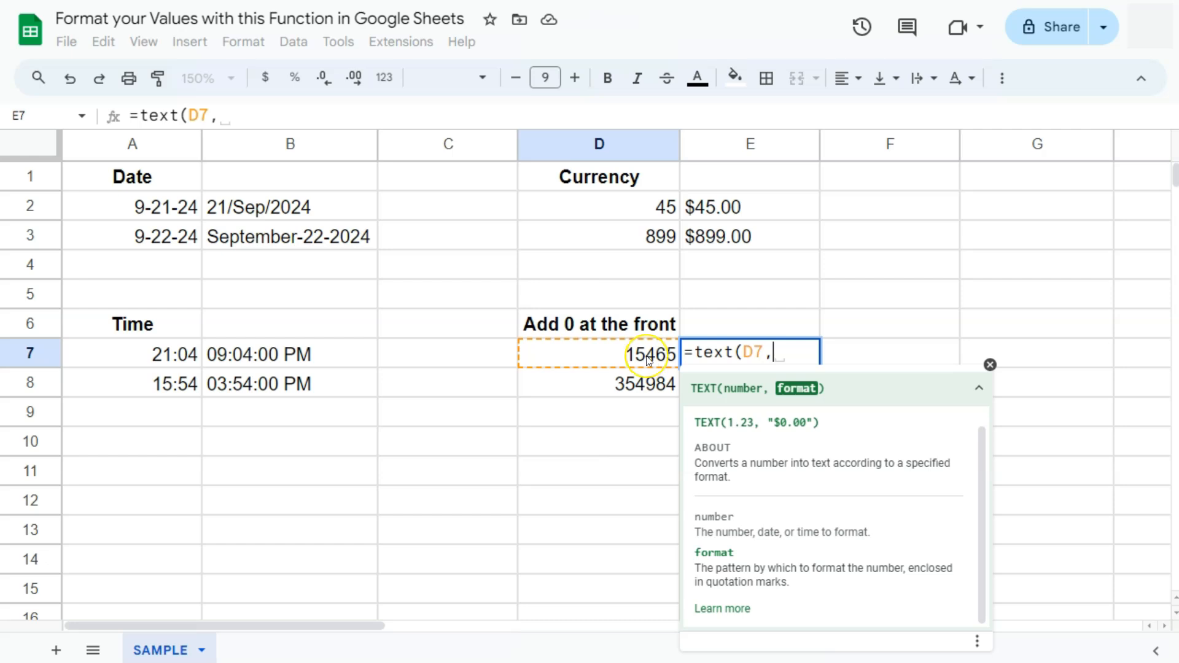
- Complete the E7 formula with the seven-zero format "0000000" and fill it down to E8
{"action": "type", "text": "\""}
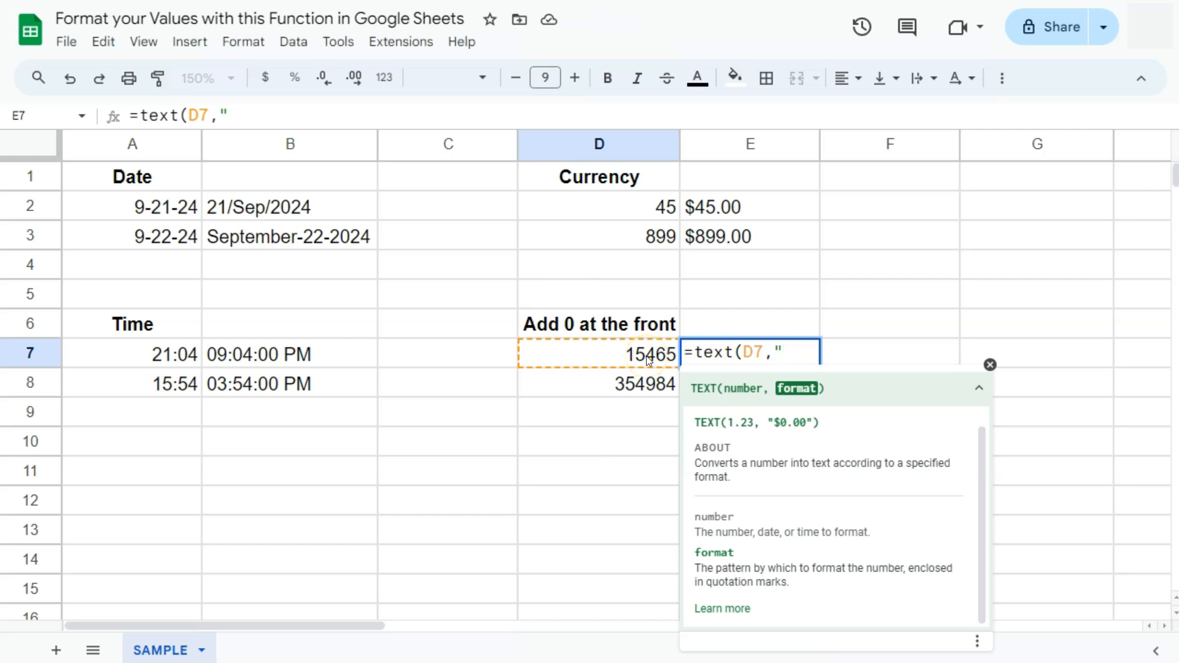
{"action": "type", "text": "00000"}
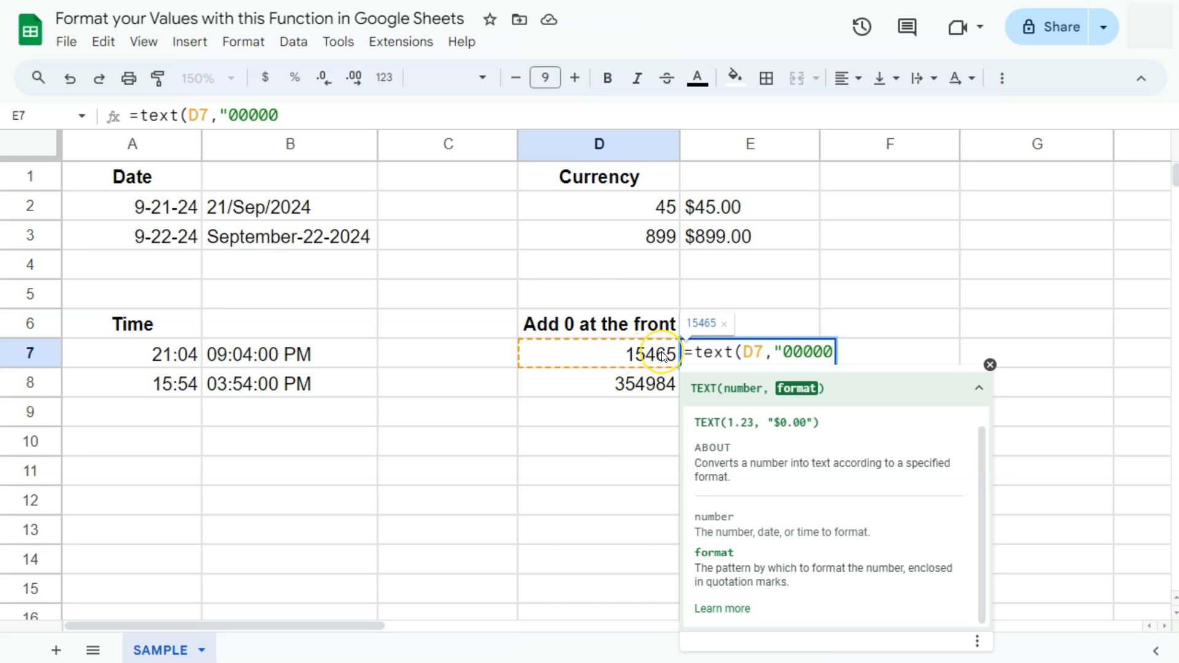
{"action": "type", "text": "0"}
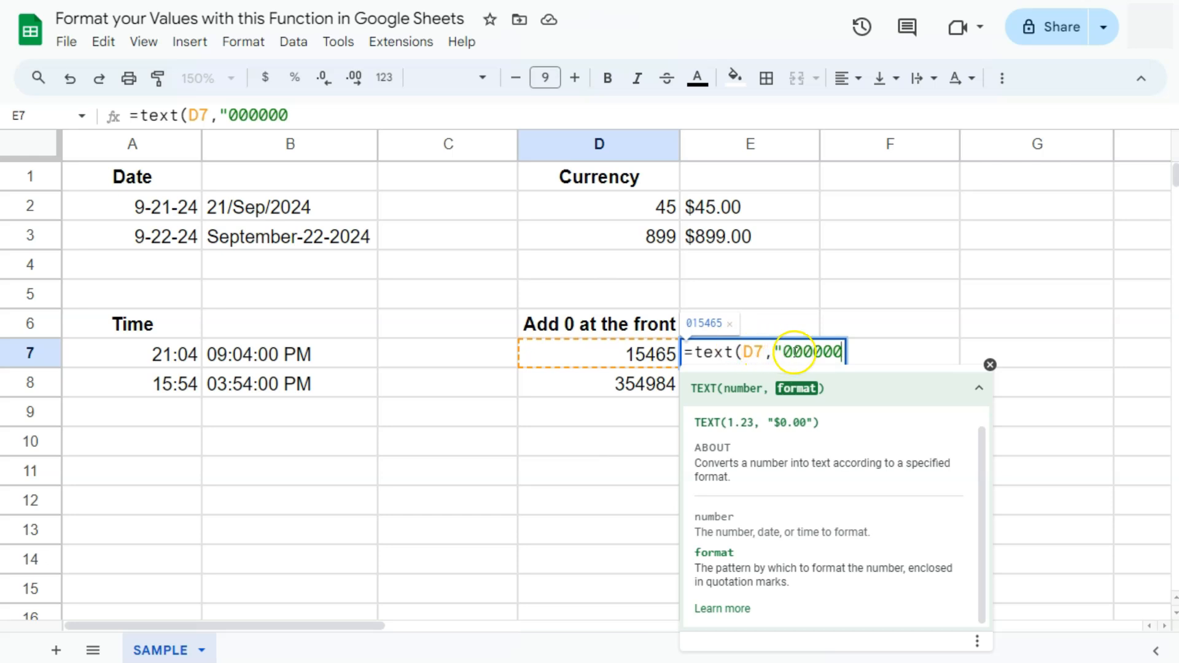
{"action": "type", "text": "0"}
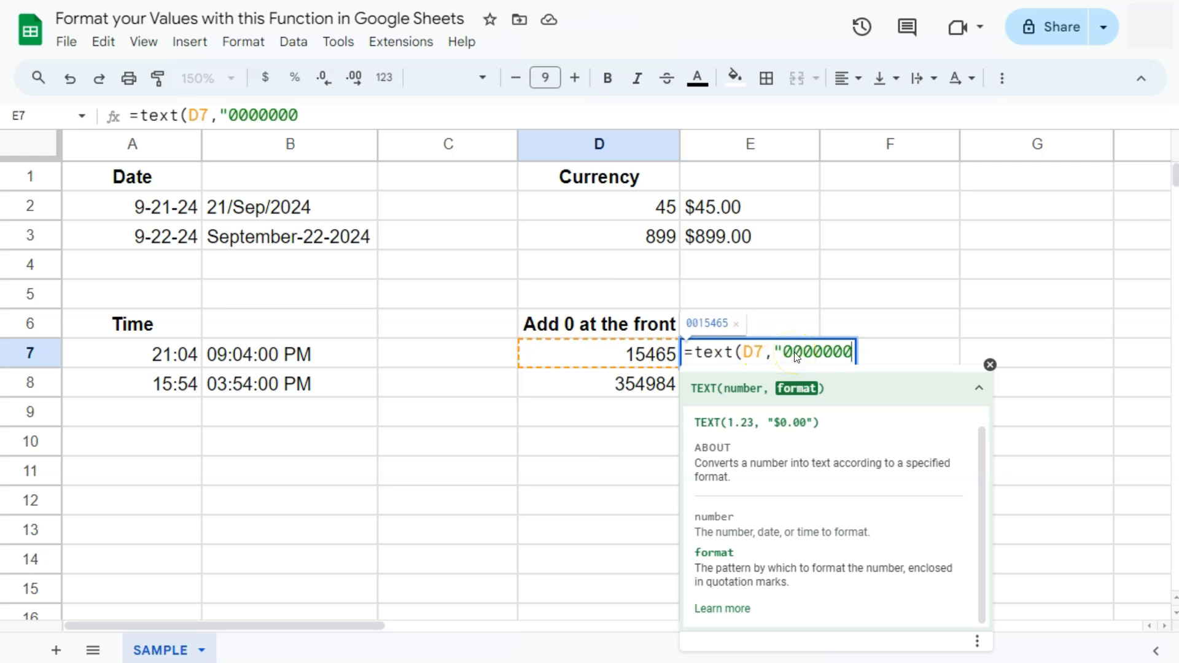
{"action": "type", "text": "\""}
{"action": "key", "text": "Return"}
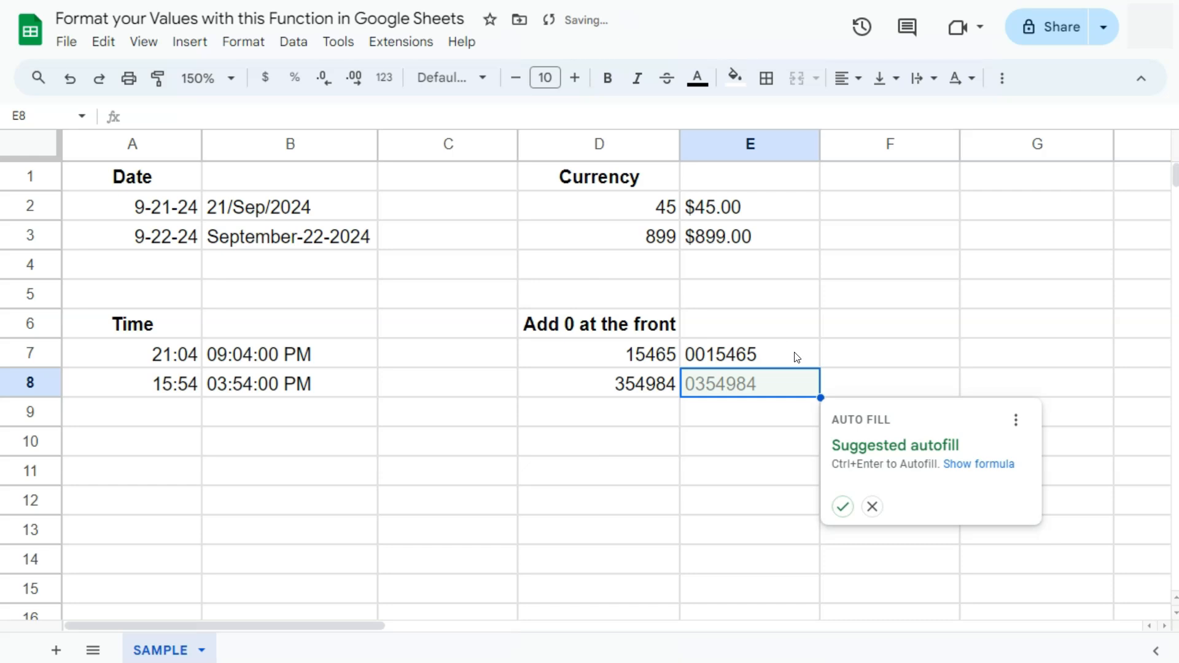
{"action": "left_click", "coordinate": [842, 507]}
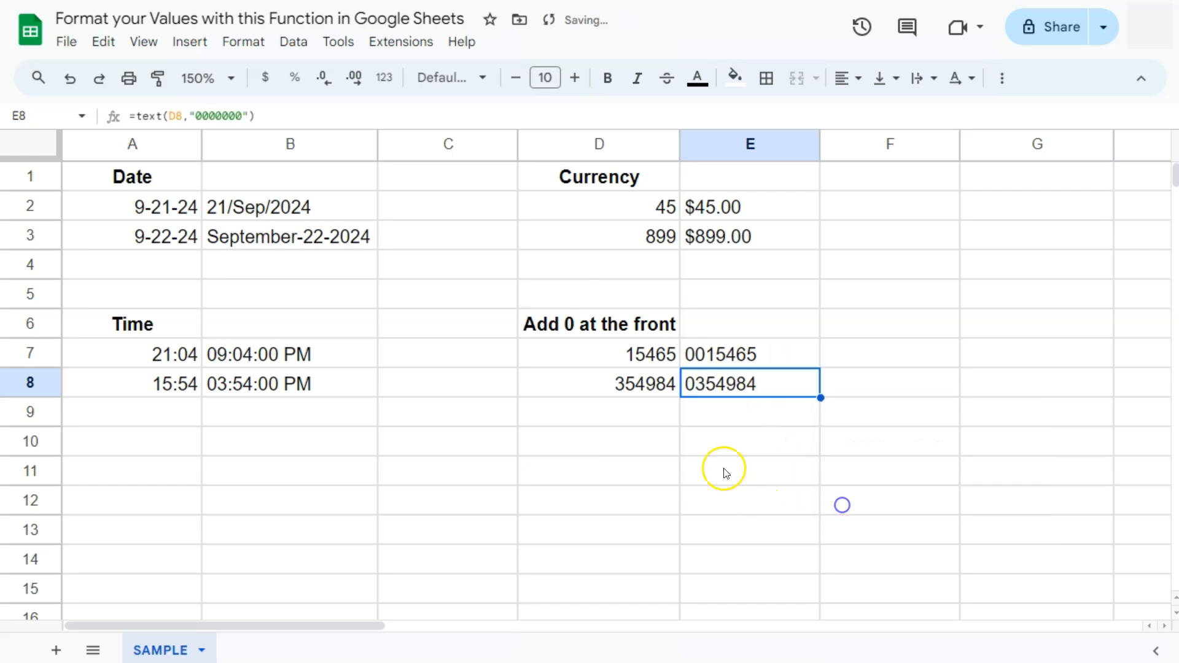
{"action": "left_click", "coordinate": [621, 459]}
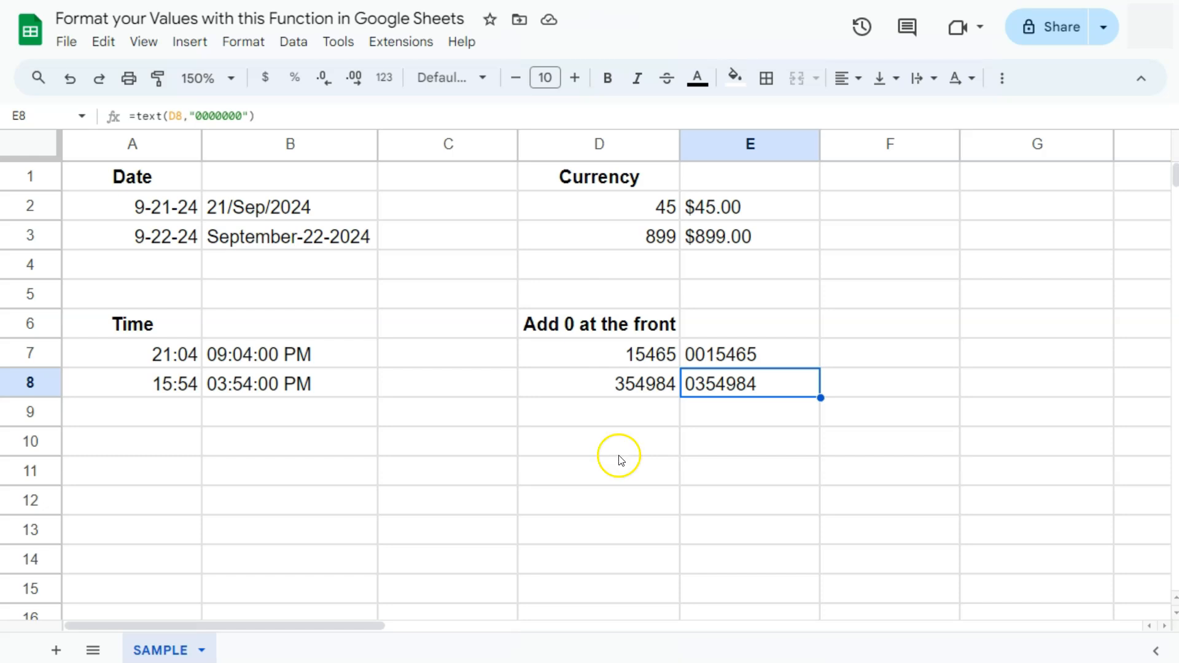